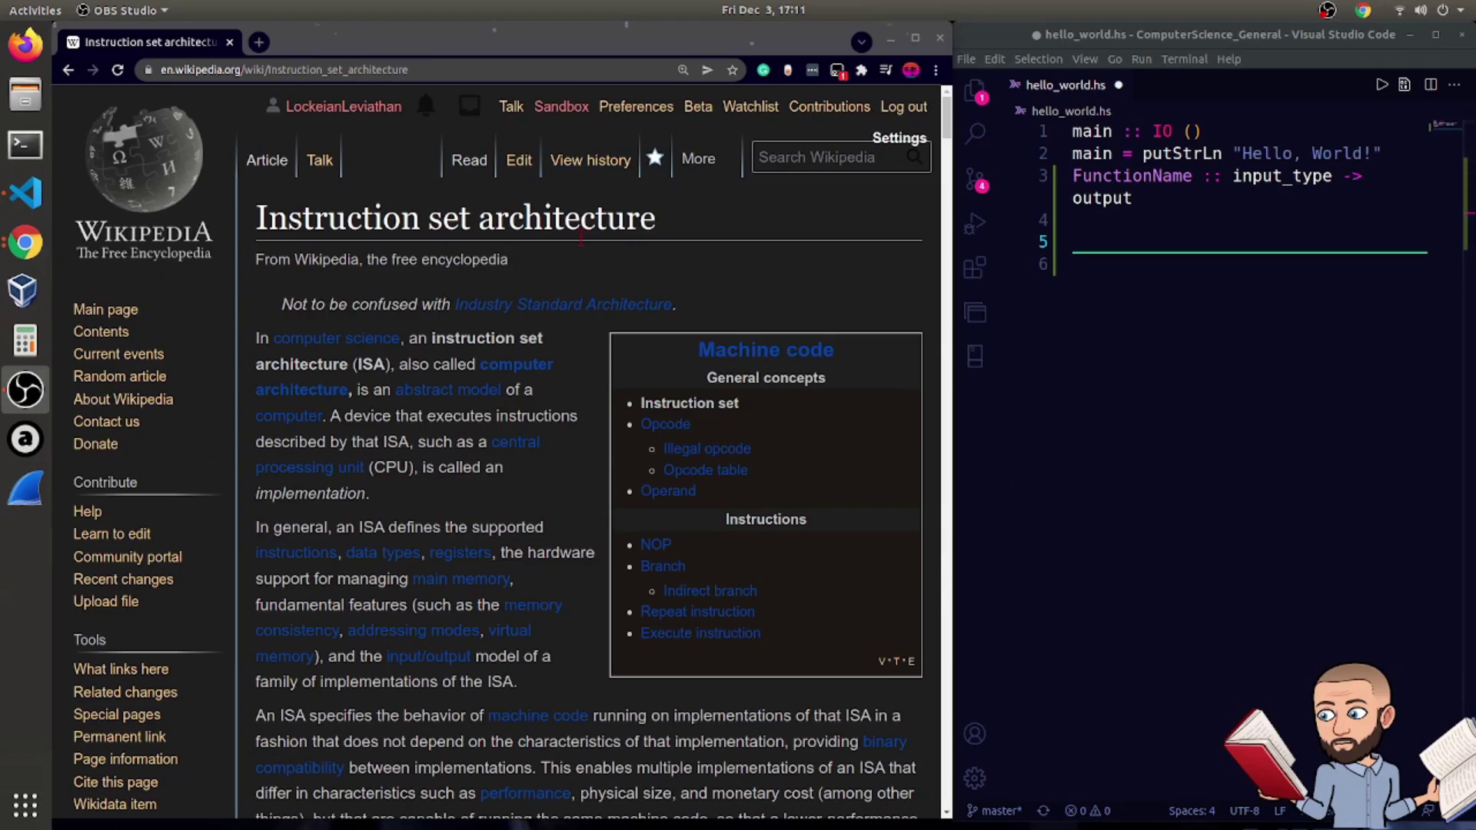
{"action": "scroll", "coordinate": [573, 270], "scroll_direction": "down", "scroll_amount": 2}
{"action": "scroll", "coordinate": [582, 343], "scroll_direction": "down", "scroll_amount": 1}
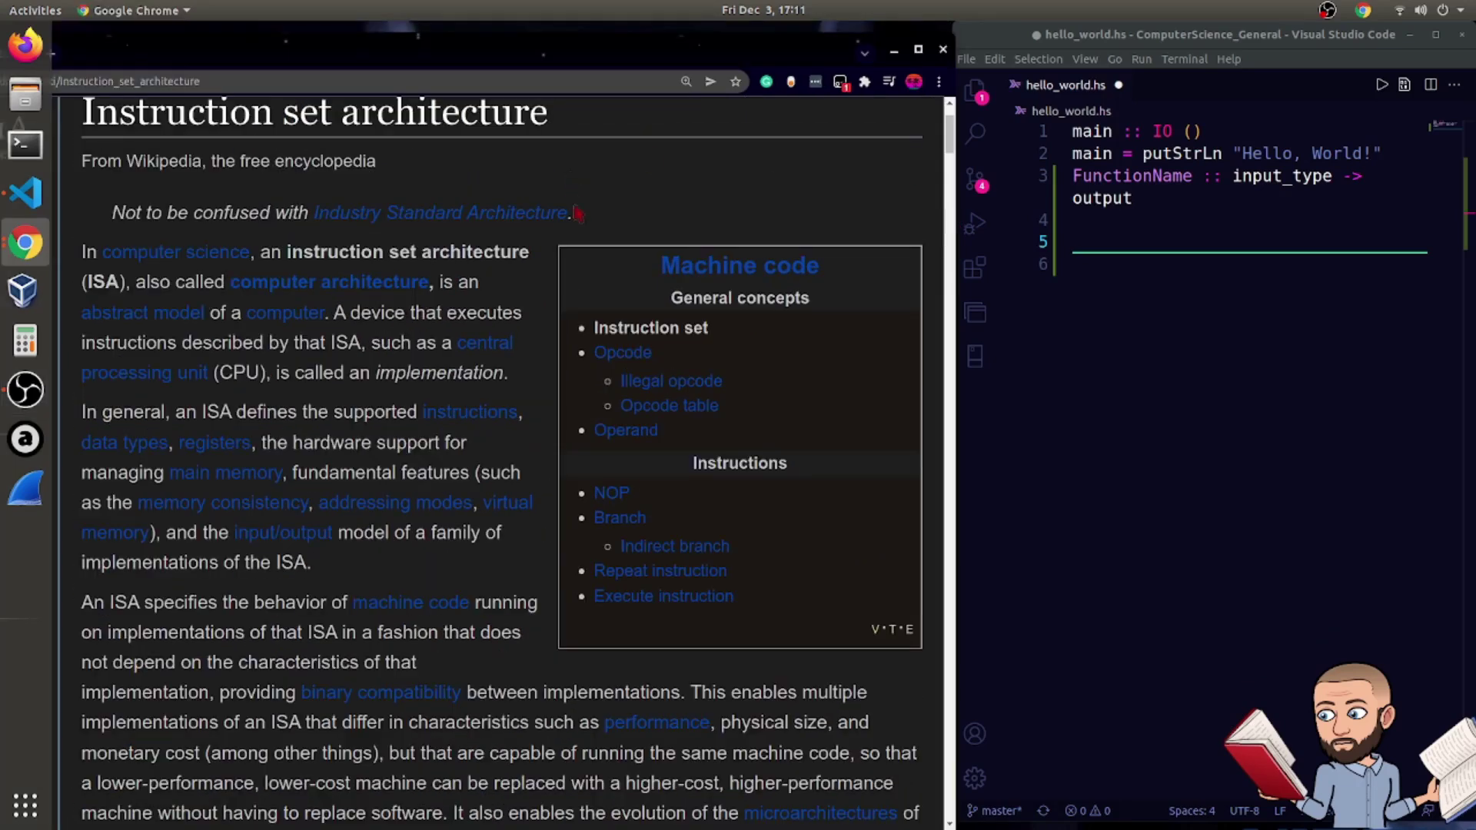
{"action": "scroll", "coordinate": [266, 251], "scroll_direction": "down", "scroll_amount": 2}
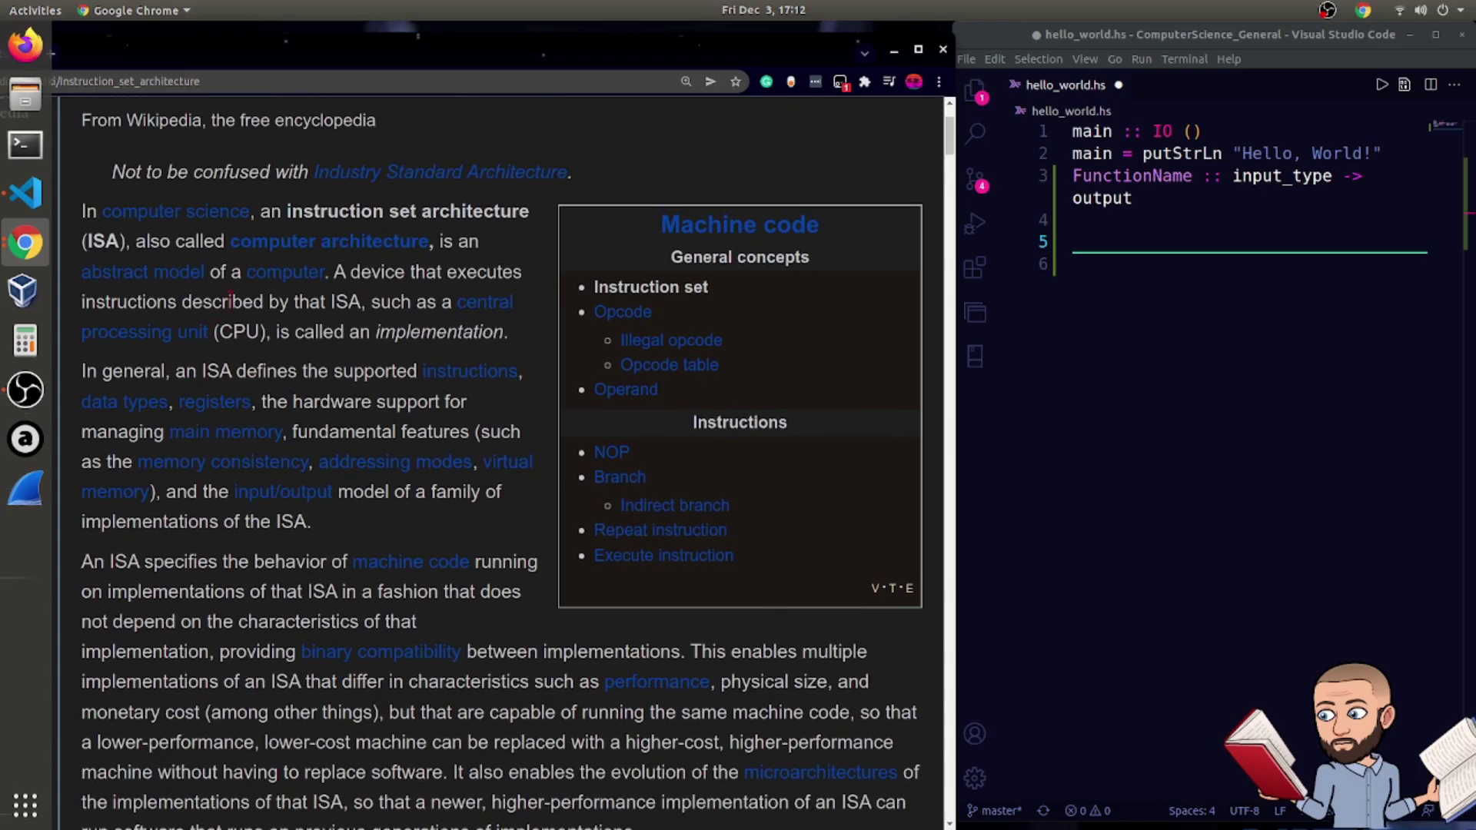
{"action": "scroll", "coordinate": [265, 207], "scroll_direction": "down", "scroll_amount": 1}
Highlight the article's 'instruction set architecture' phrase and the sentence on devices executing ISA instructions
{"action": "left_click_drag", "start_coordinate": [262, 170], "coordinate": [541, 179]}
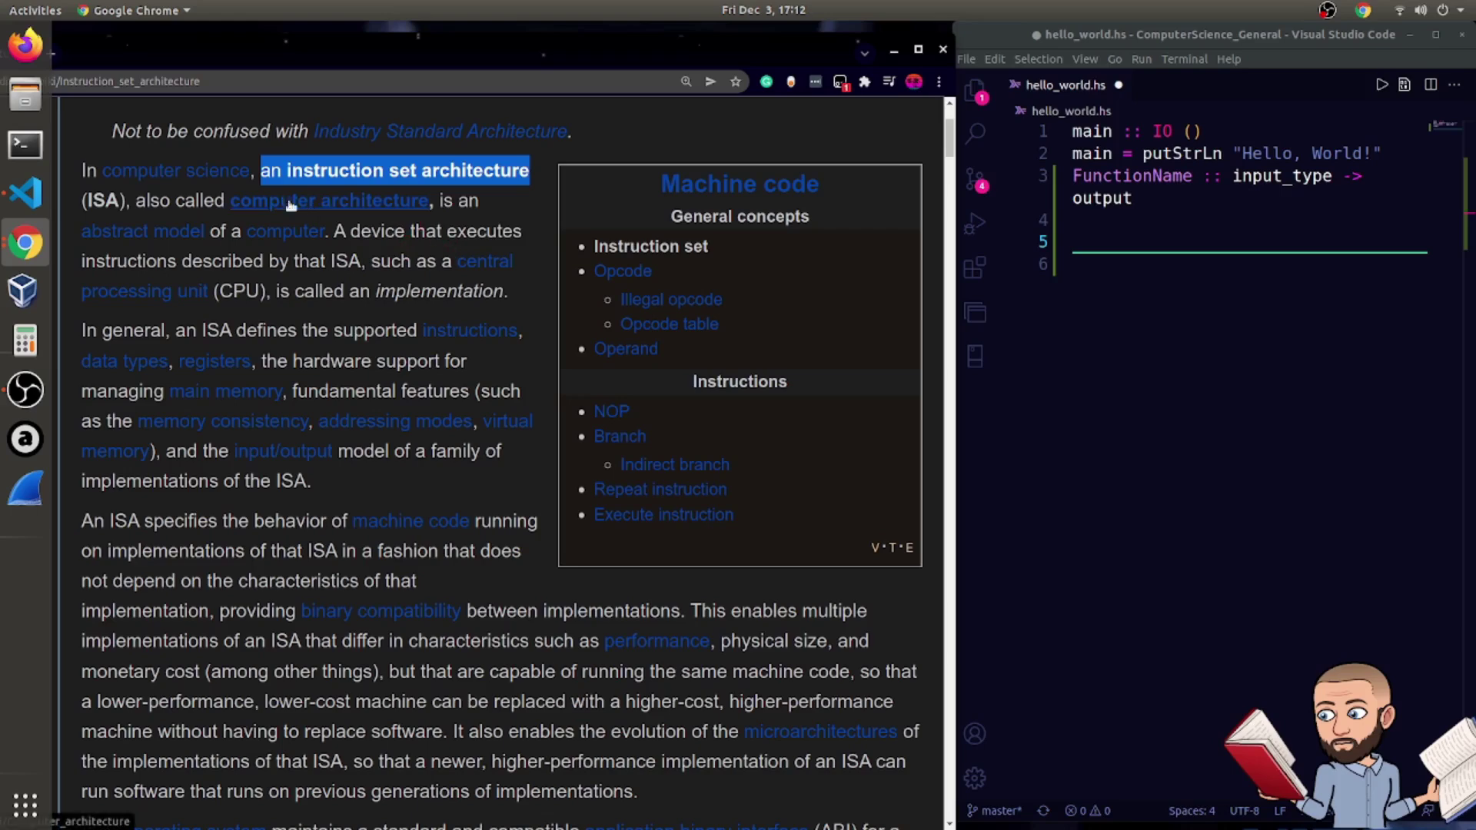
{"action": "left_click_drag", "start_coordinate": [334, 231], "coordinate": [173, 262]}
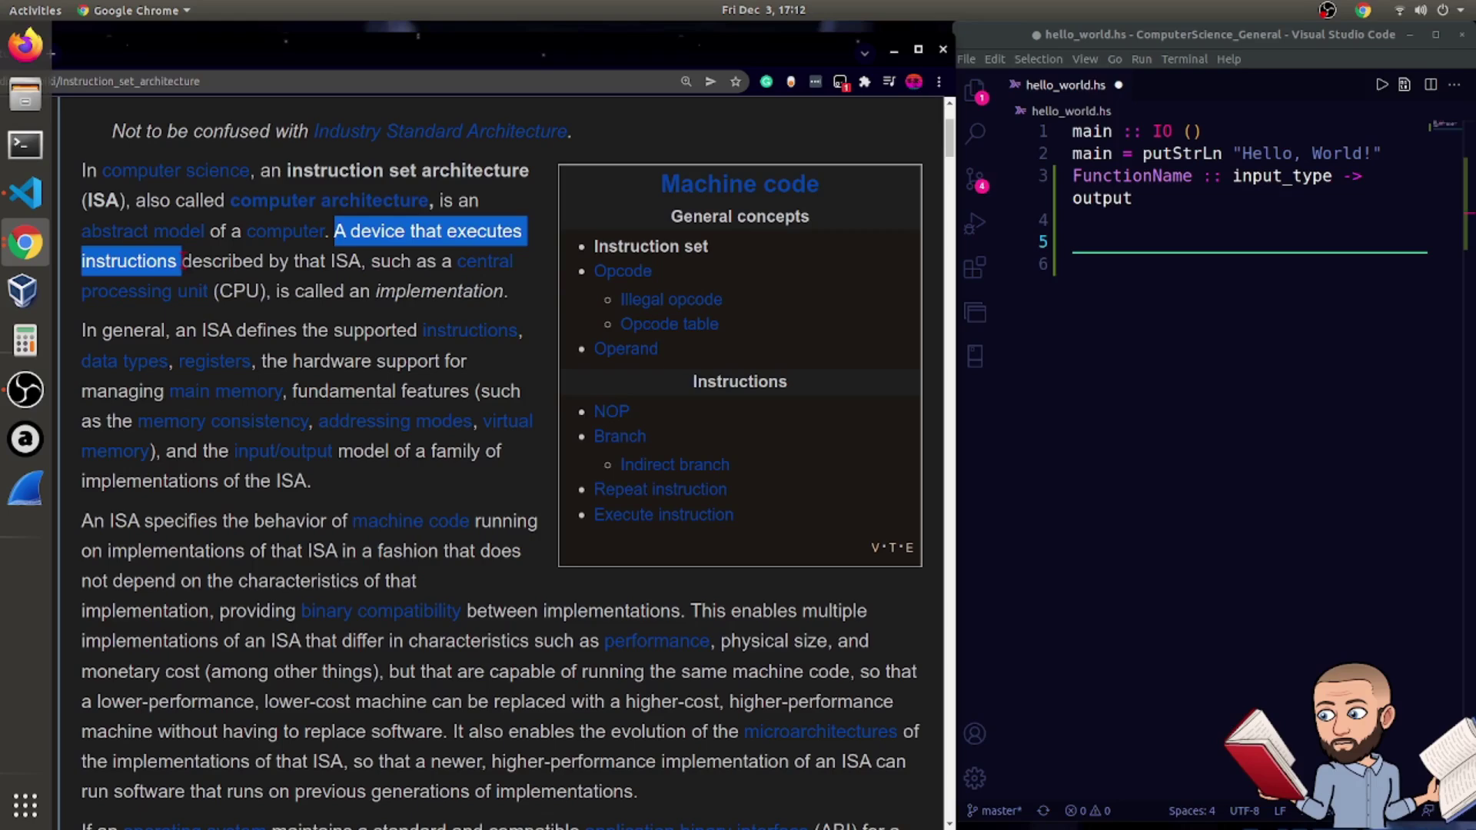
{"action": "left_click_drag", "start_coordinate": [173, 264], "coordinate": [367, 263]}
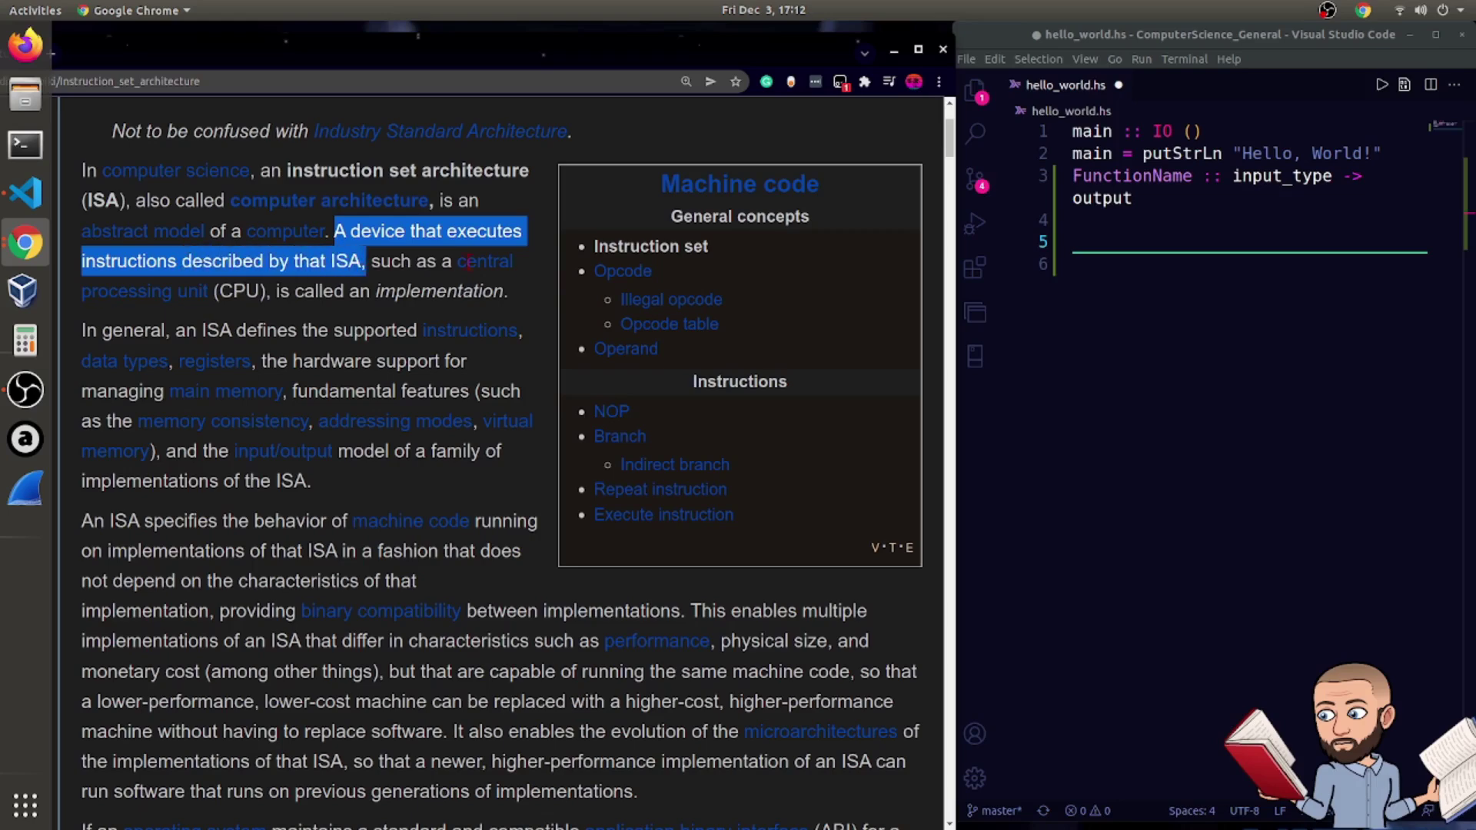
{"action": "left_click", "coordinate": [372, 261]}
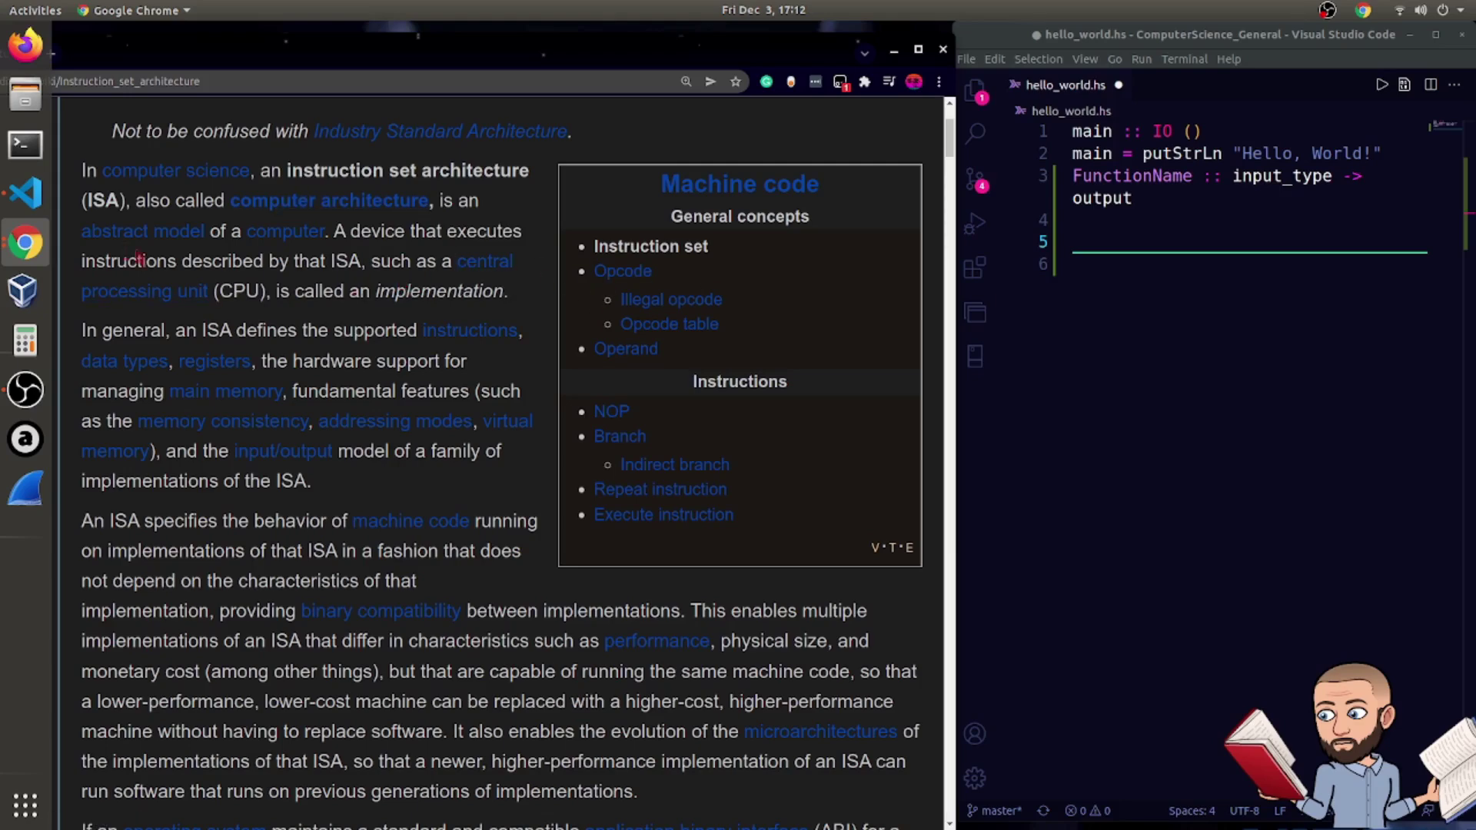
Highlight the passage on what an ISA defines: instructions, data types, registers, memory management
{"action": "double_click", "coordinate": [344, 260]}
{"action": "left_click_drag", "start_coordinate": [188, 329], "coordinate": [308, 330]}
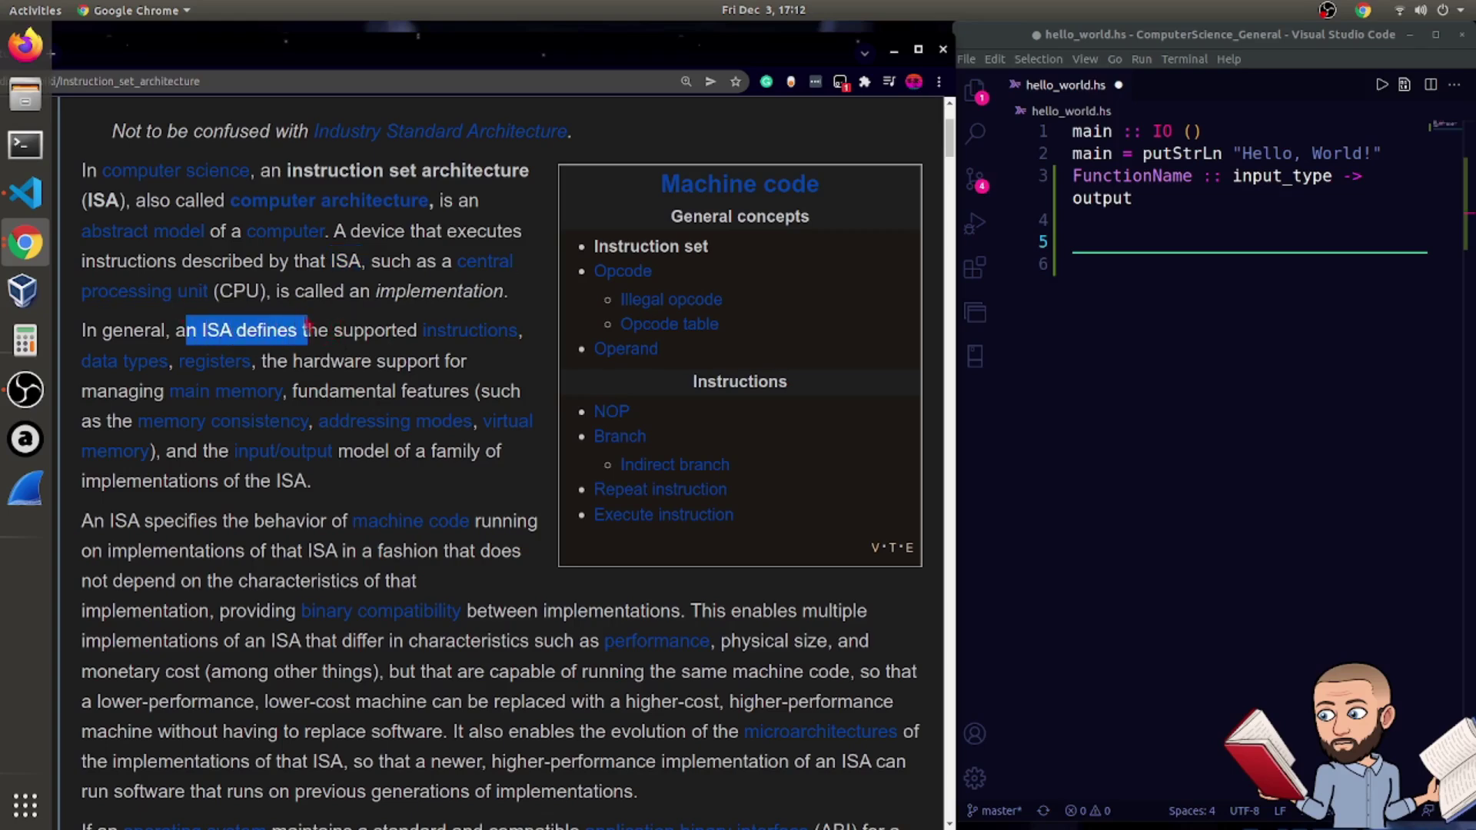
{"action": "mouse_move", "coordinate": [393, 329]}
{"action": "left_mouse_down"}
{"action": "mouse_move", "coordinate": [537, 338]}
{"action": "mouse_move", "coordinate": [262, 362]}
{"action": "left_mouse_up"}
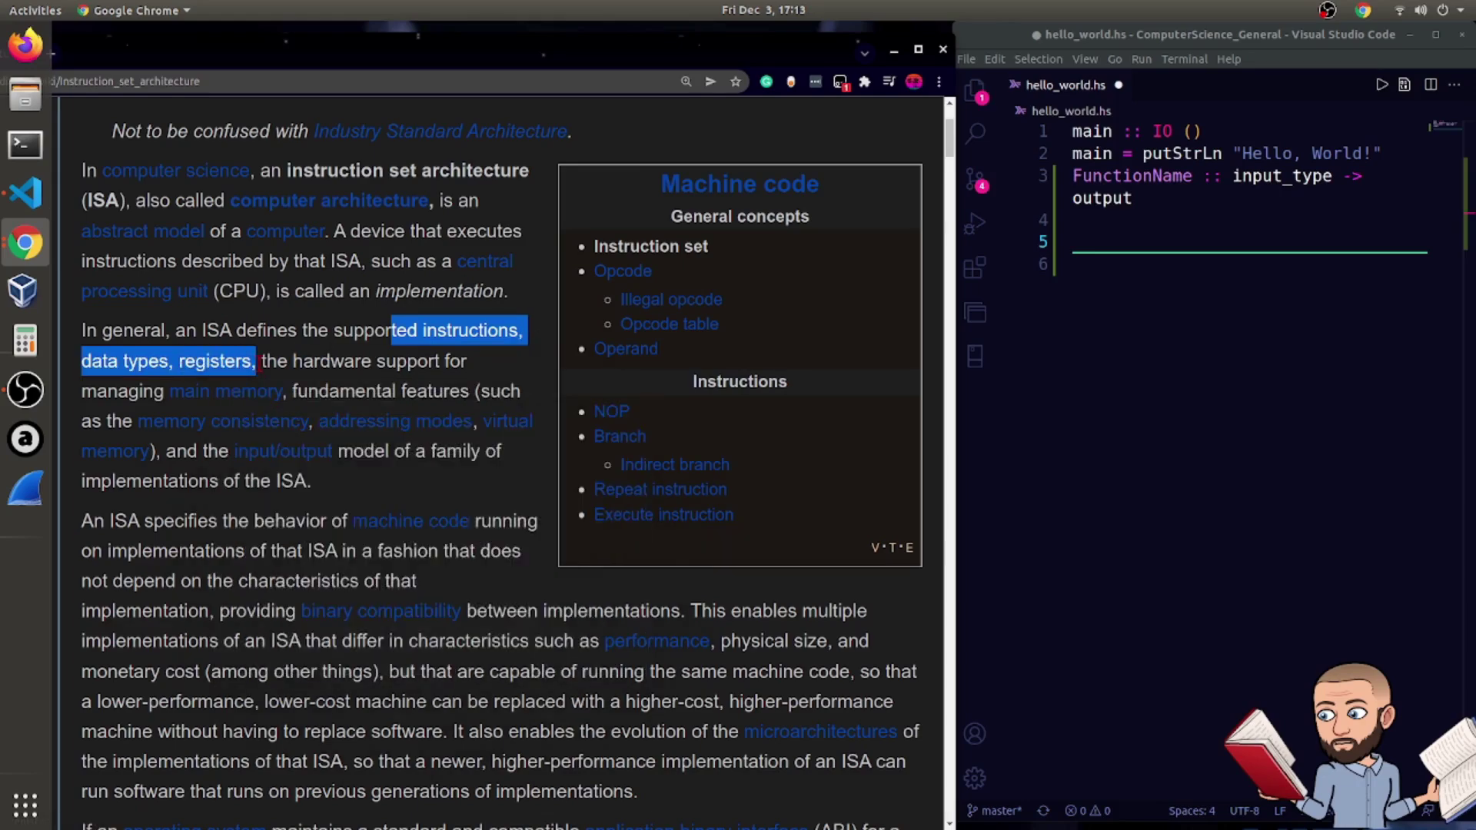
{"action": "left_click_drag", "start_coordinate": [262, 362], "coordinate": [286, 392]}
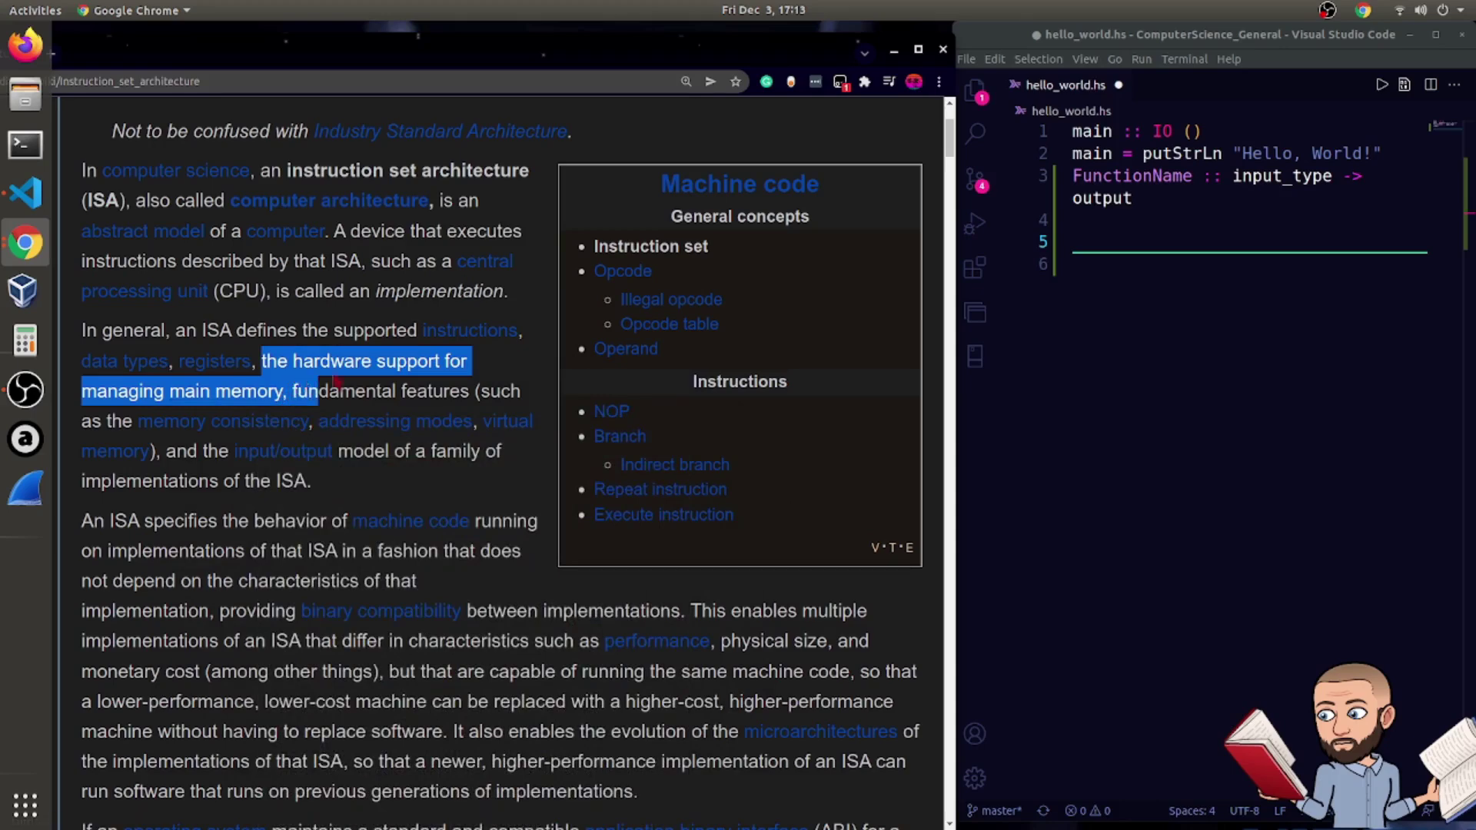
{"action": "mouse_move", "coordinate": [335, 381]}
{"action": "left_mouse_down"}
{"action": "mouse_move", "coordinate": [288, 406]}
{"action": "mouse_move", "coordinate": [398, 492]}
{"action": "left_mouse_up"}
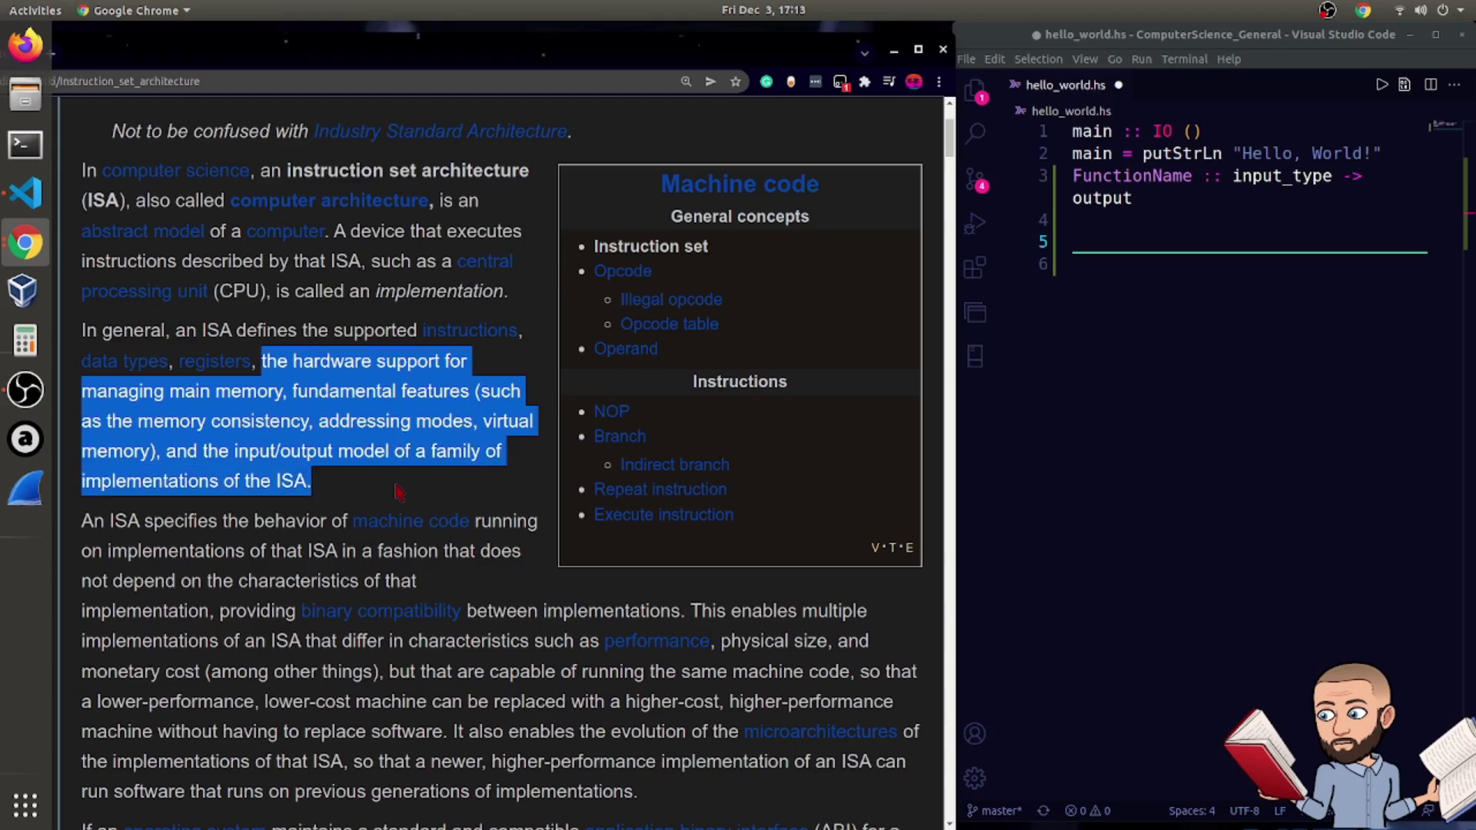
{"action": "scroll", "coordinate": [399, 493], "scroll_direction": "down", "scroll_amount": 2}
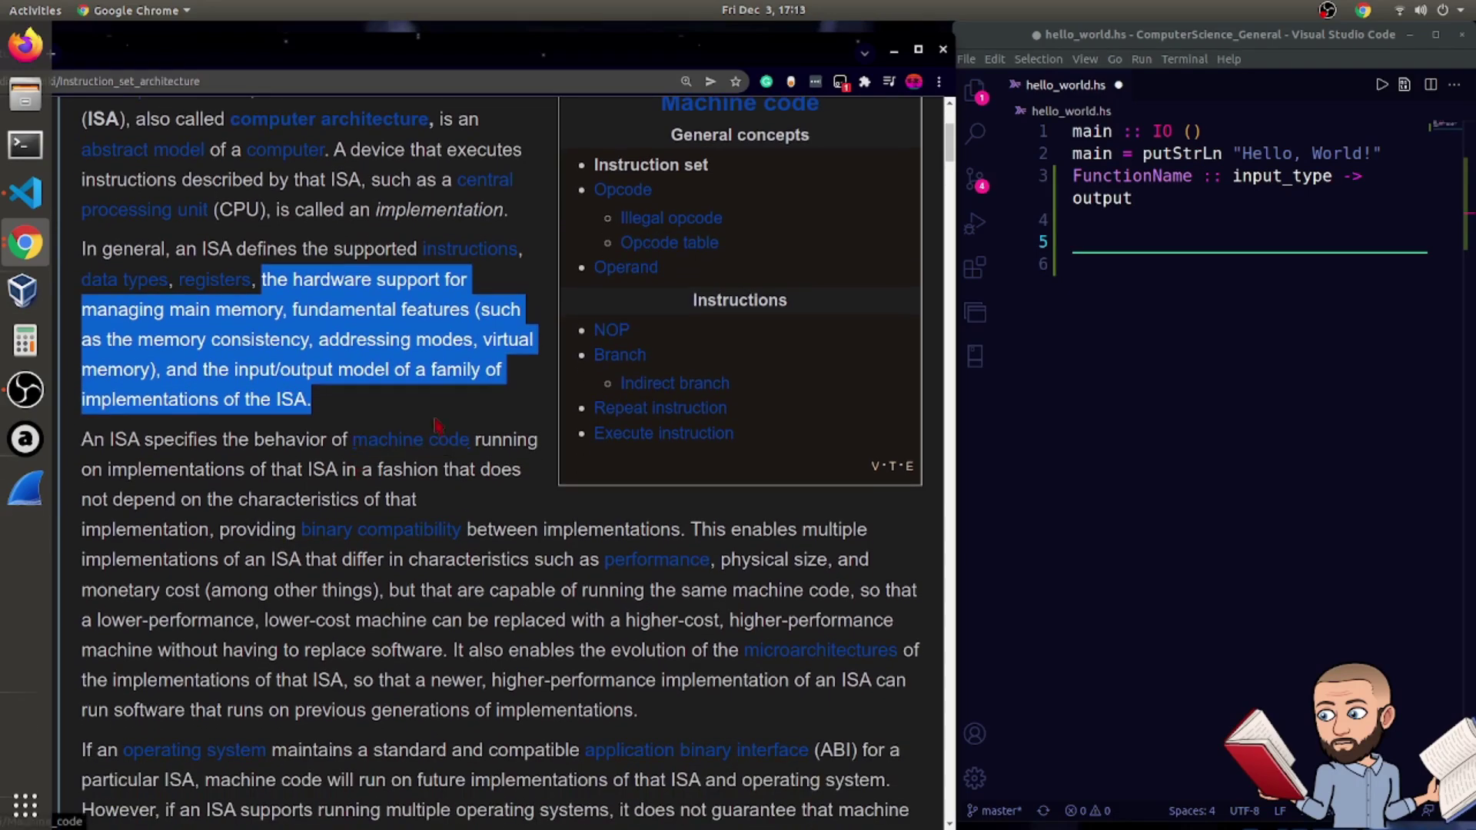
{"action": "scroll", "coordinate": [434, 425], "scroll_direction": "down", "scroll_amount": 2}
{"action": "type", "text": "ISA = instructions, data types, registers, blah blah... x86, ARM, m1 now?"}
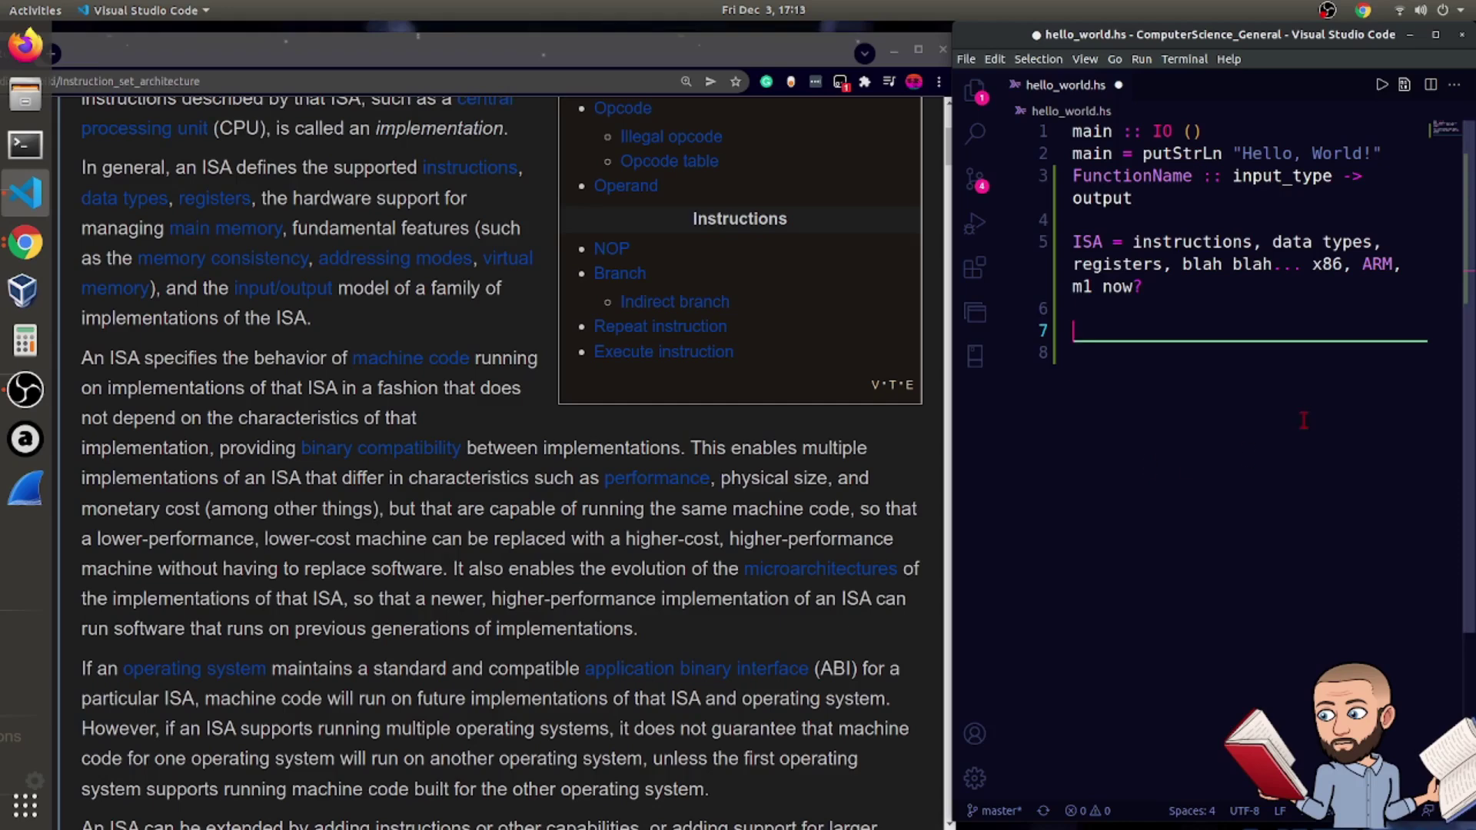
Select 'x86' in the ISA note, then return to the Chrome article
{"action": "double_click", "coordinate": [1326, 264]}
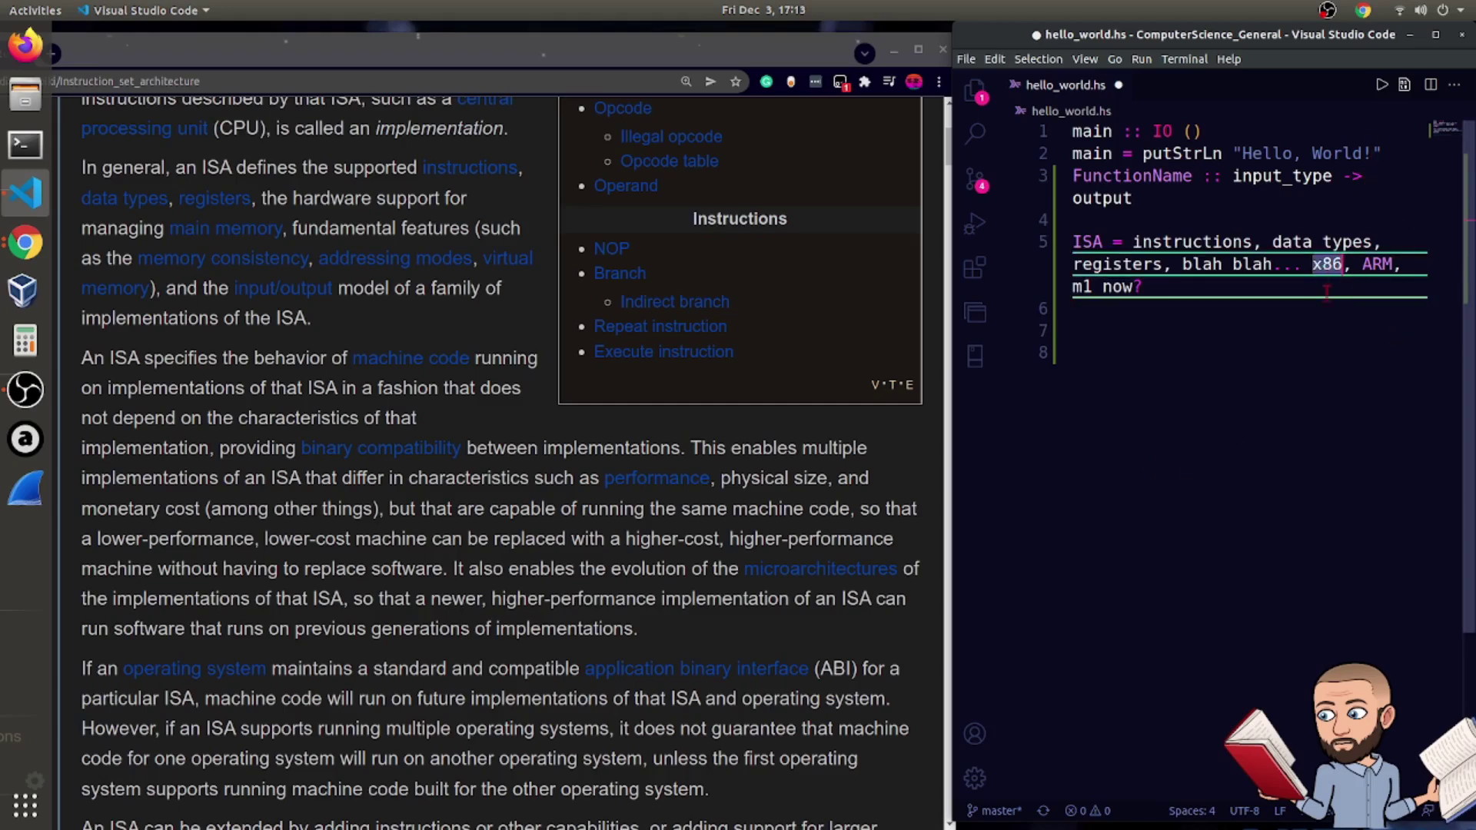
{"action": "left_click", "coordinate": [1153, 285]}
{"action": "scroll", "coordinate": [671, 328], "scroll_direction": "down", "scroll_amount": 1}
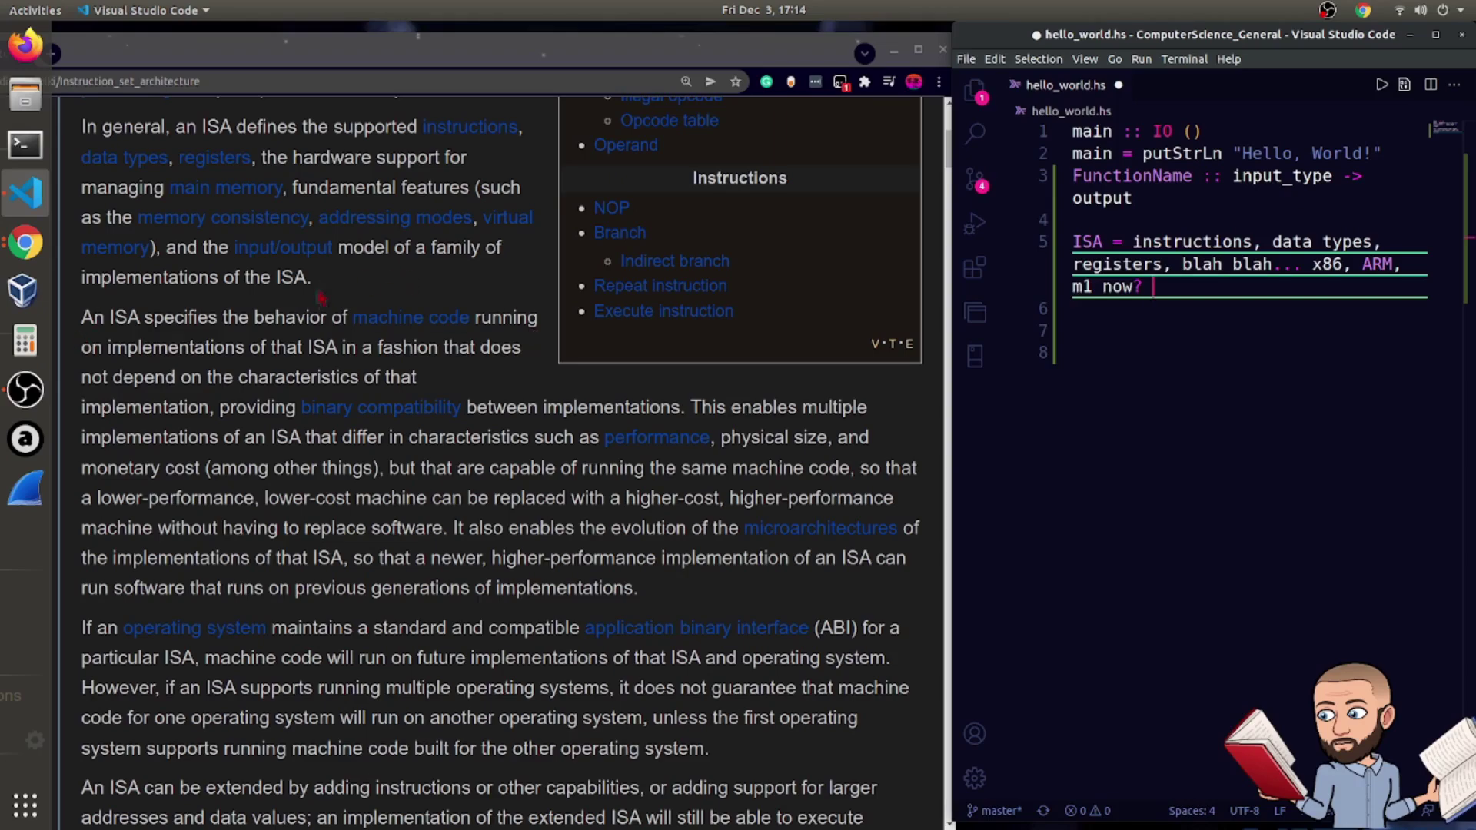
{"action": "scroll", "coordinate": [320, 301], "scroll_direction": "down", "scroll_amount": 3}
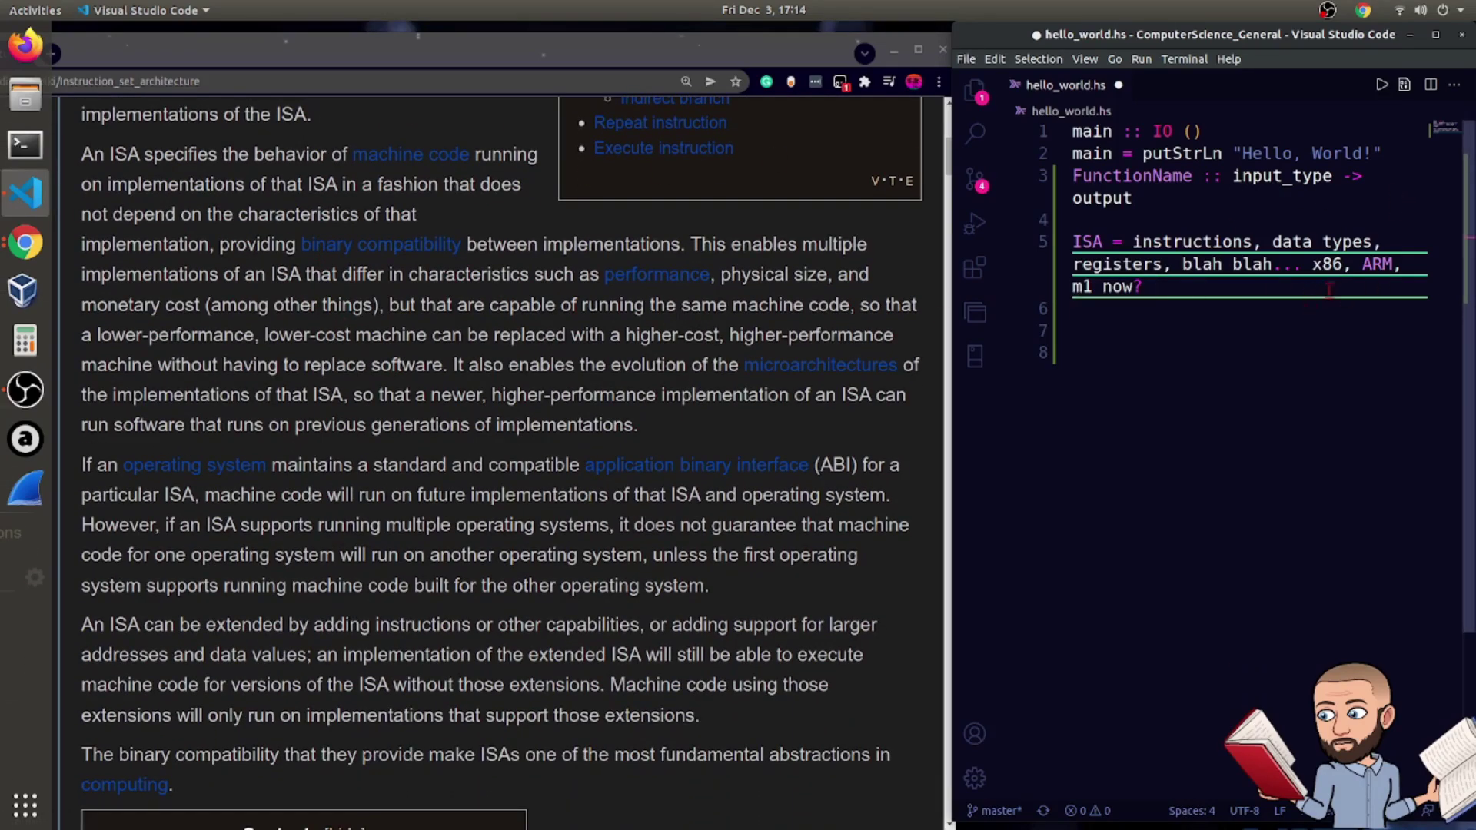
{"action": "double_click", "coordinate": [1328, 265]}
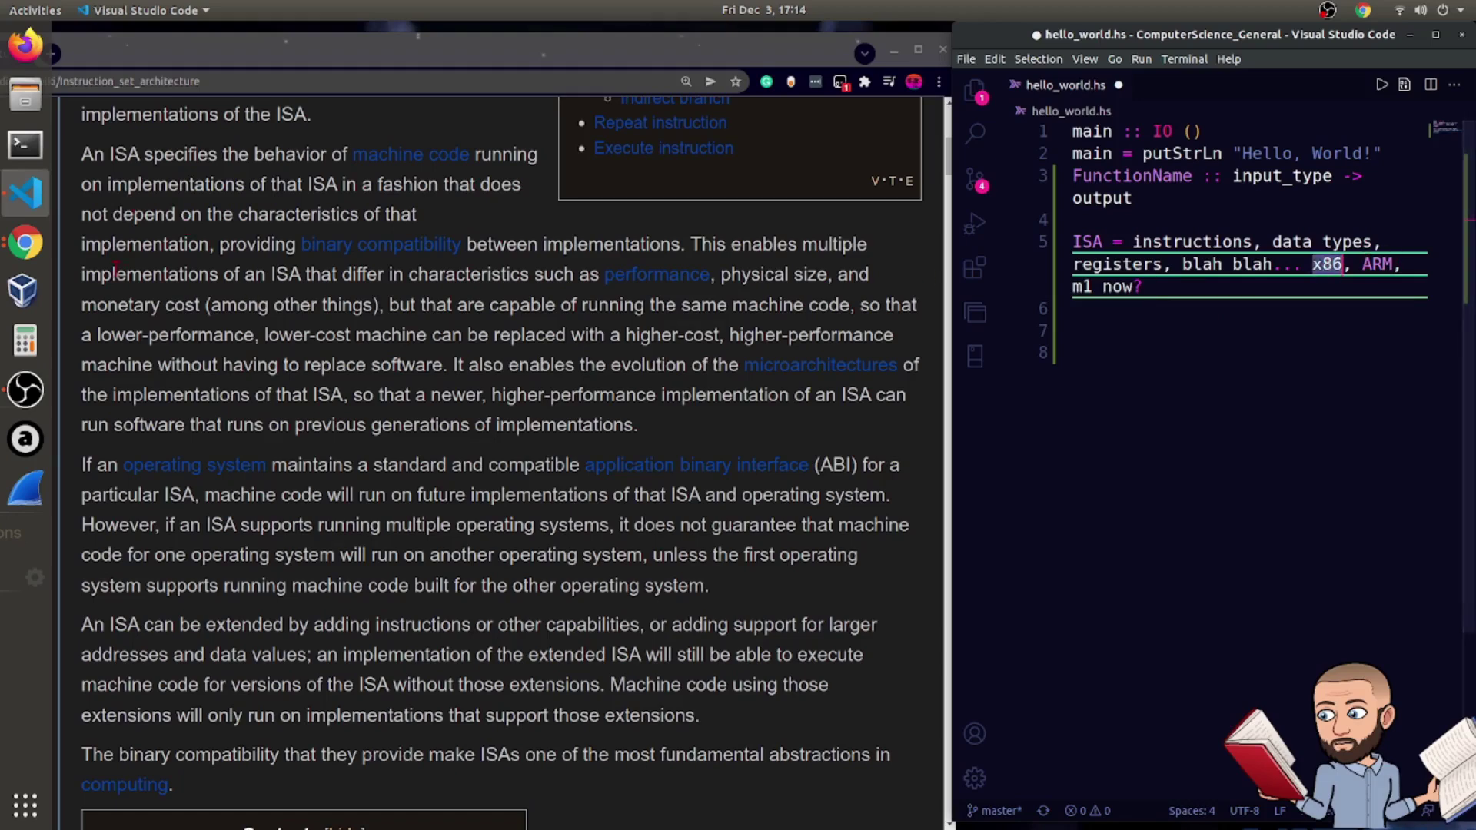
{"action": "left_click", "coordinate": [151, 211]}
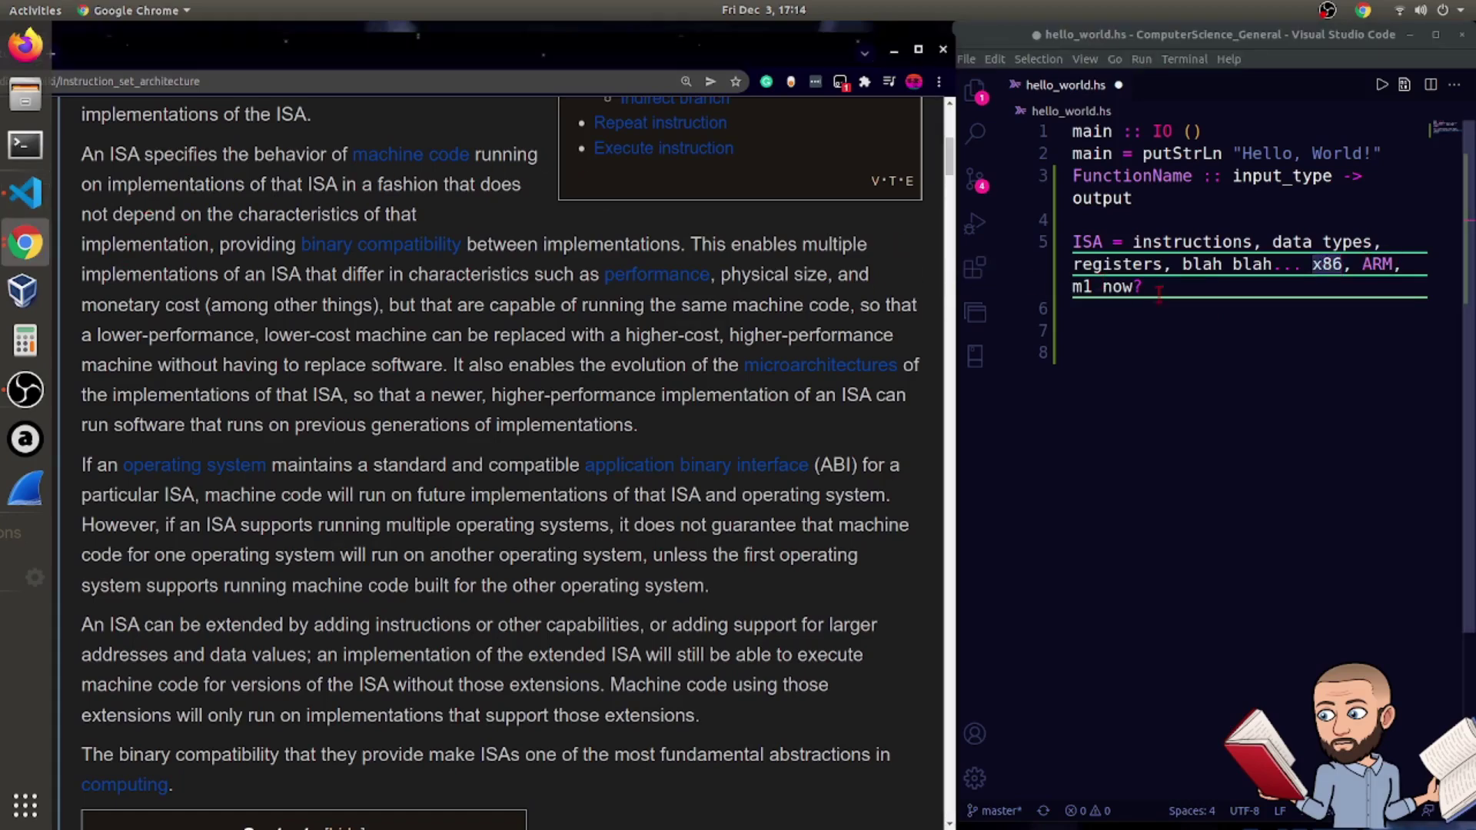
{"action": "left_click_drag", "start_coordinate": [109, 153], "coordinate": [167, 154]}
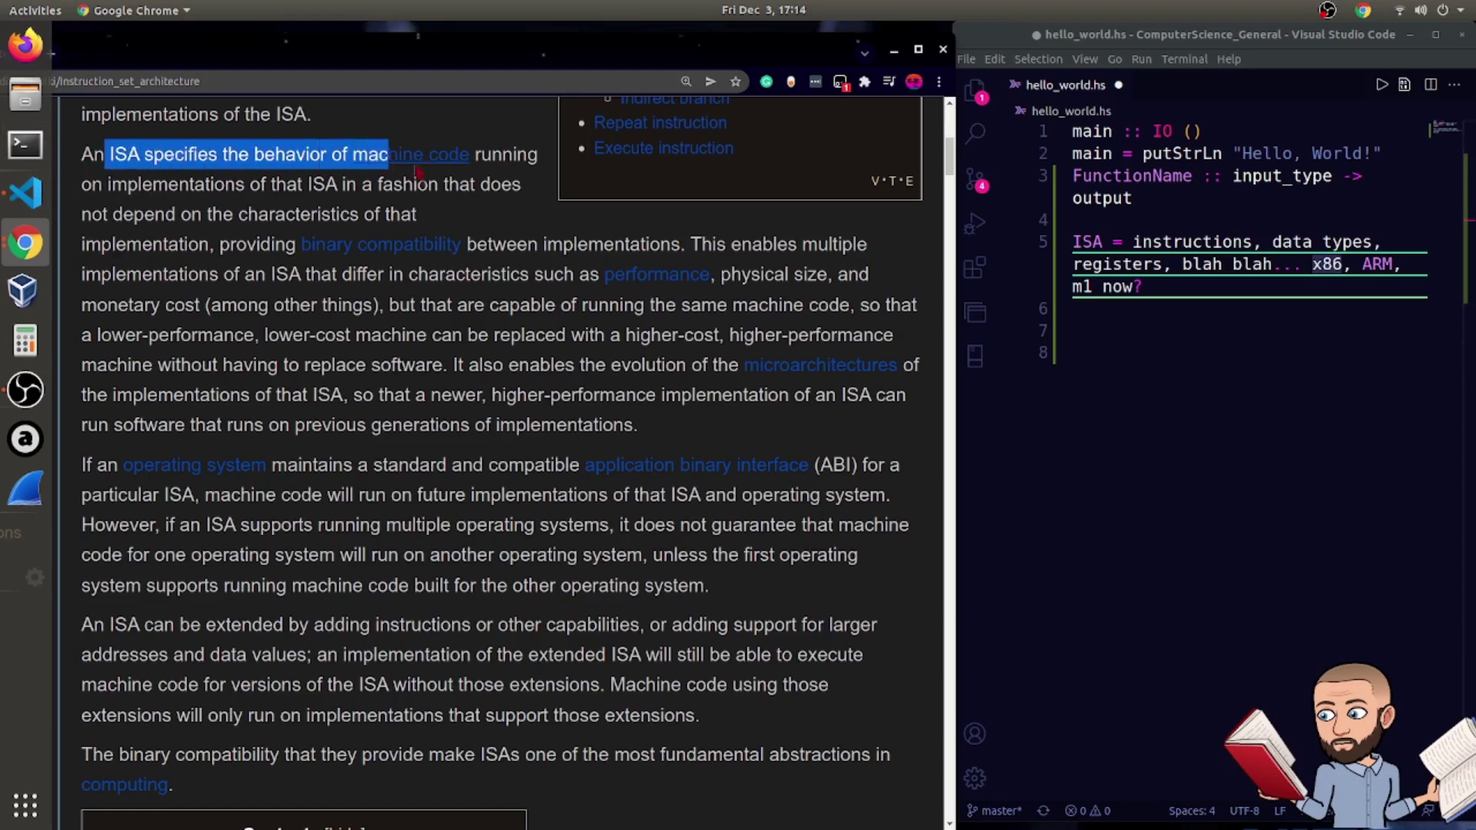
{"action": "mouse_move", "coordinate": [162, 153]}
{"action": "left_mouse_down"}
{"action": "mouse_move", "coordinate": [461, 195]}
{"action": "mouse_move", "coordinate": [115, 215]}
{"action": "left_mouse_up"}
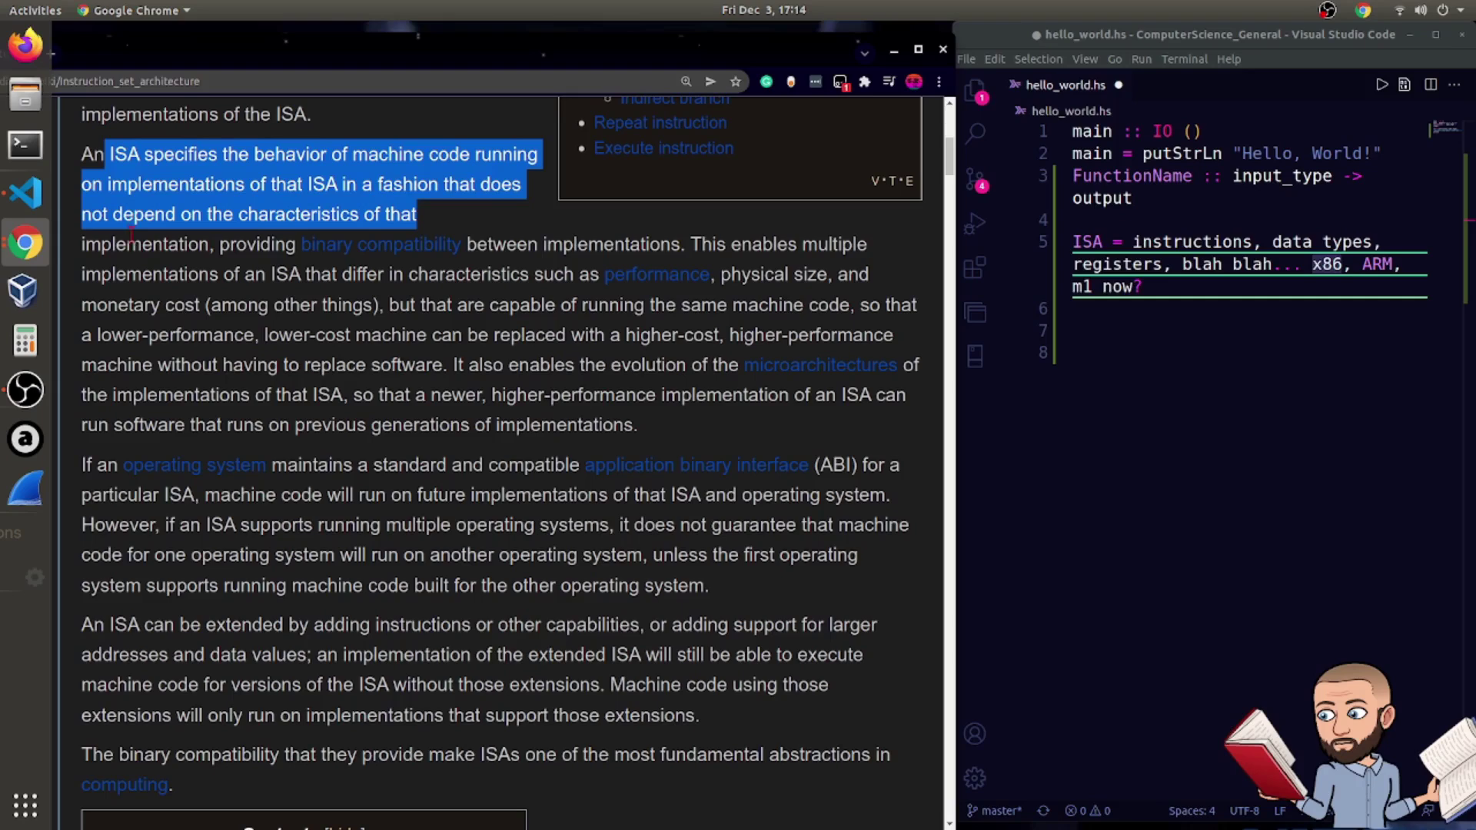
{"action": "left_click_drag", "start_coordinate": [215, 244], "coordinate": [116, 154]}
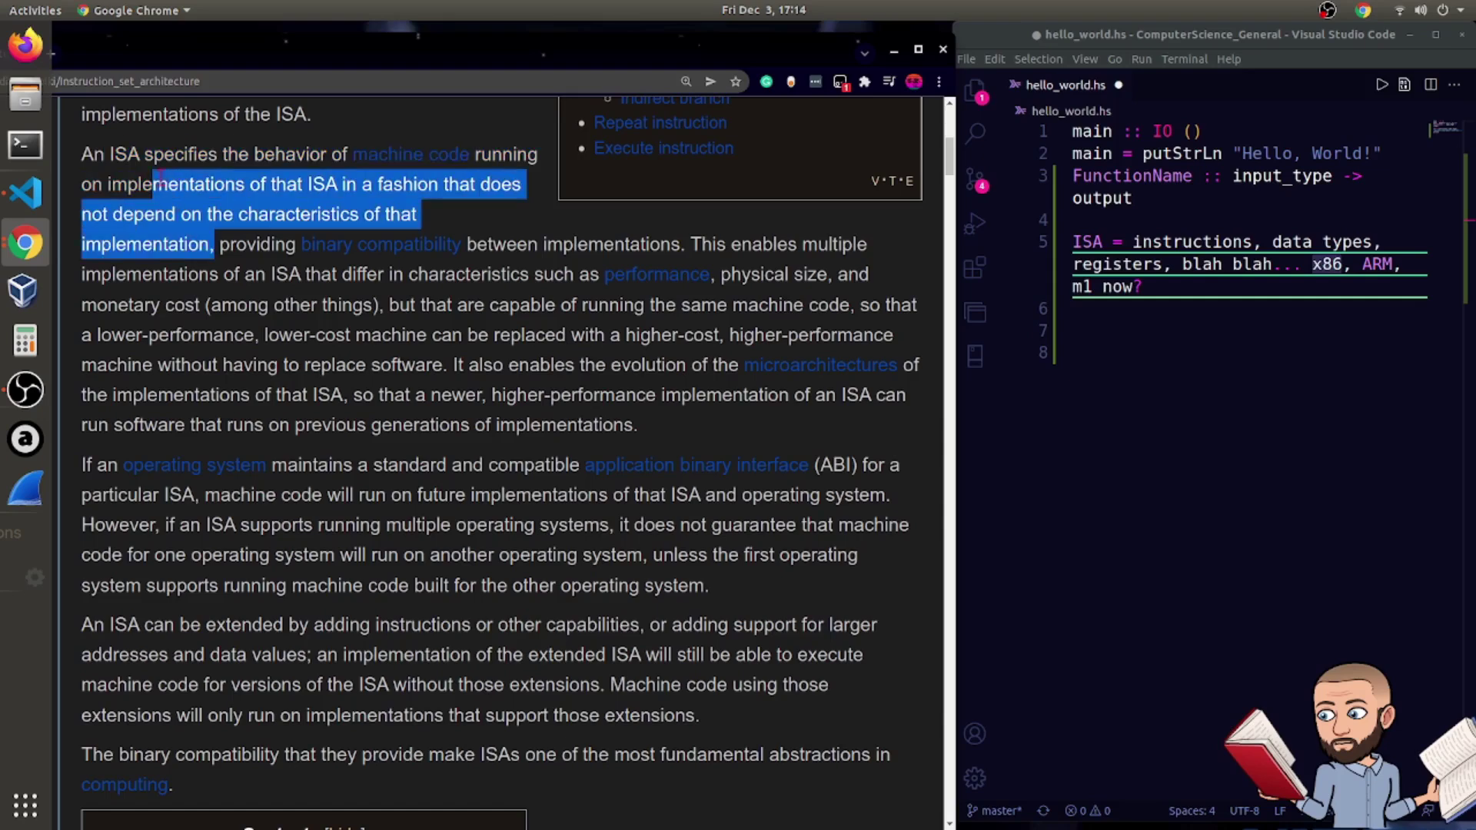
{"action": "left_click", "coordinate": [112, 184]}
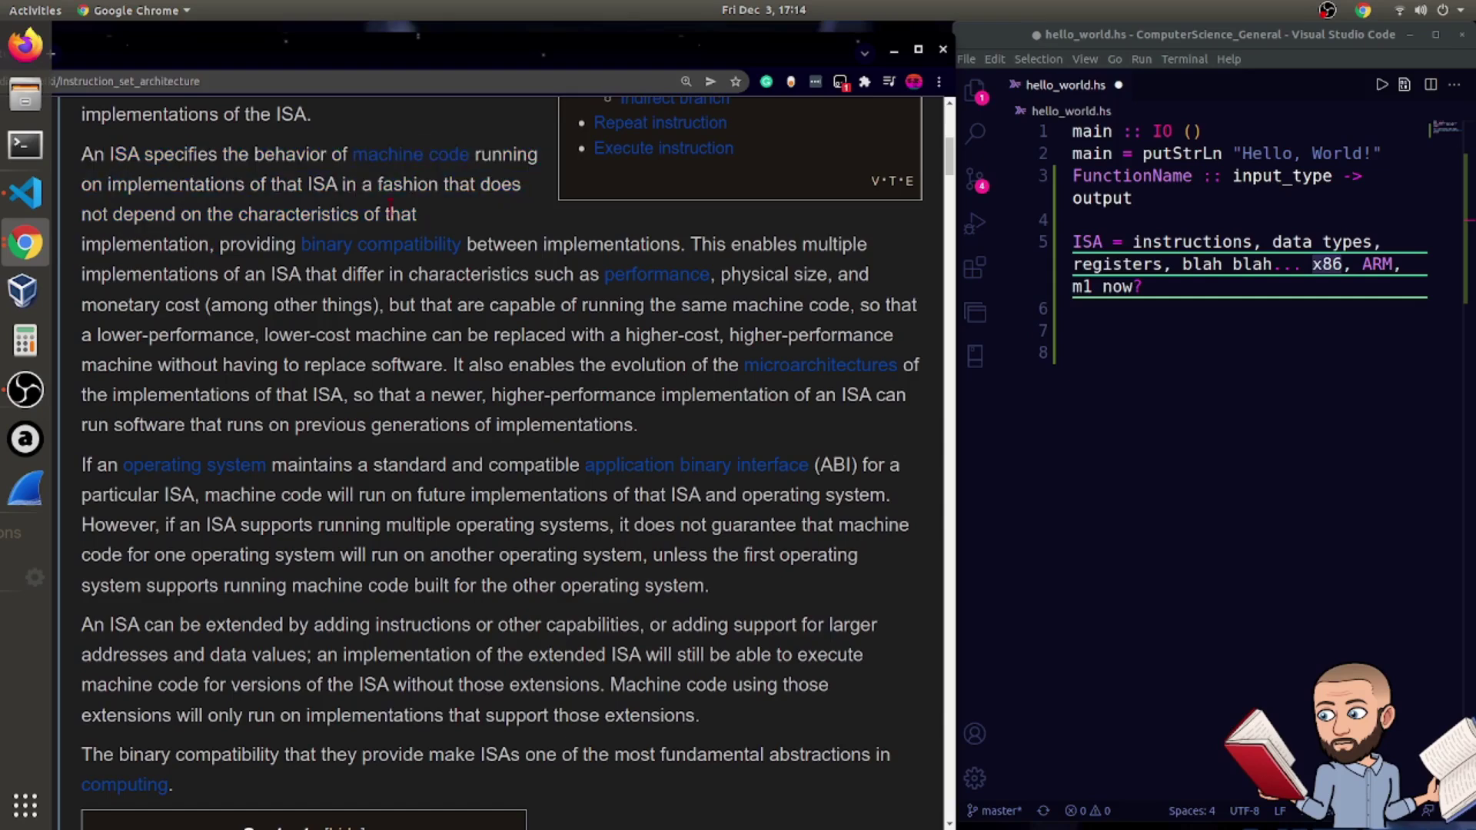
Add the machine-code behavior note on line 7 and highlight the binary compatibility passage
{"action": "left_click", "coordinate": [1078, 332]}
{"action": "type", "text": "ISA specifies the behavior of the machine code running."}
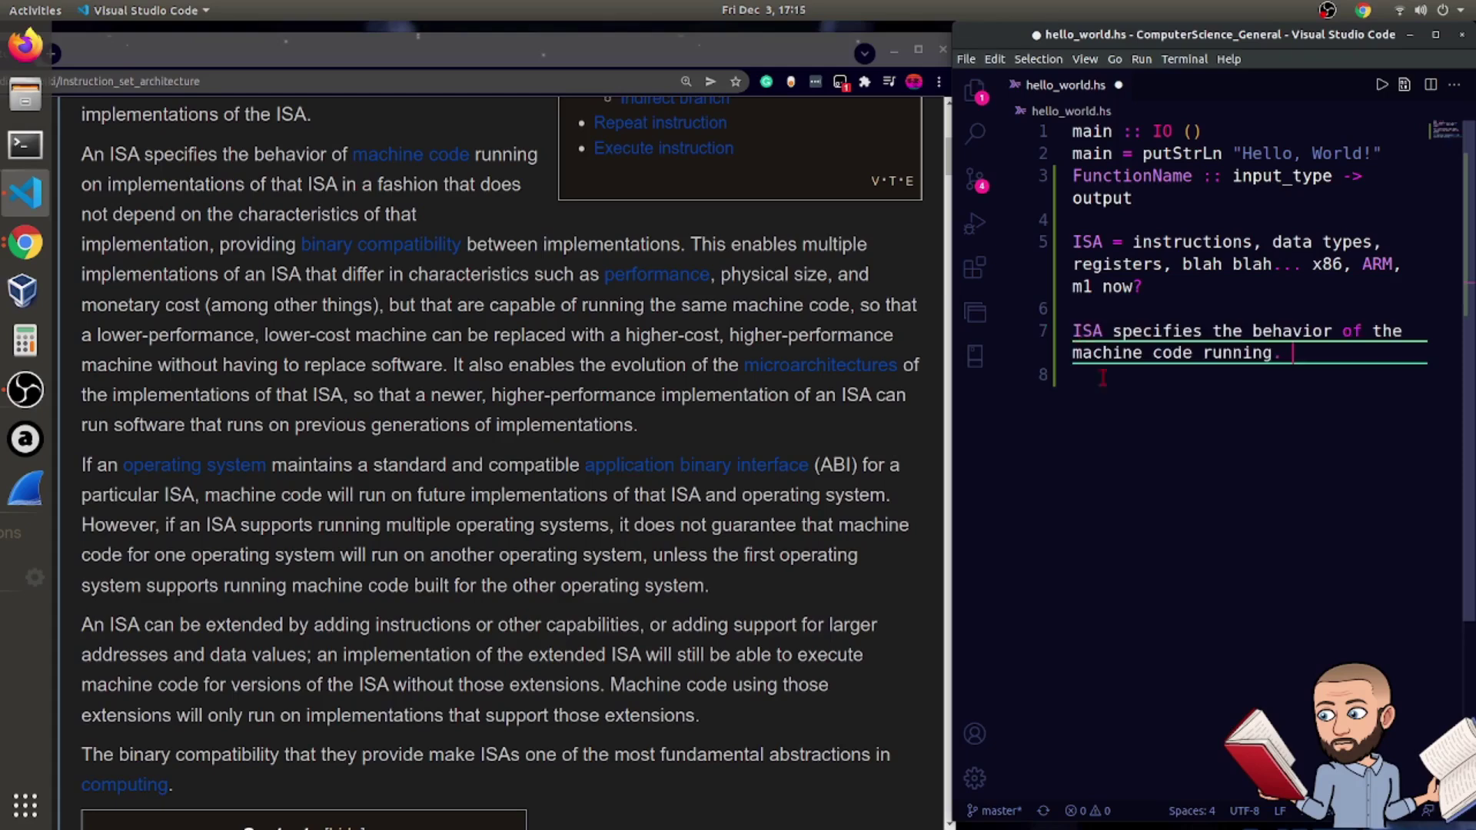
{"action": "scroll", "coordinate": [1346, 346], "scroll_direction": "down", "scroll_amount": 2}
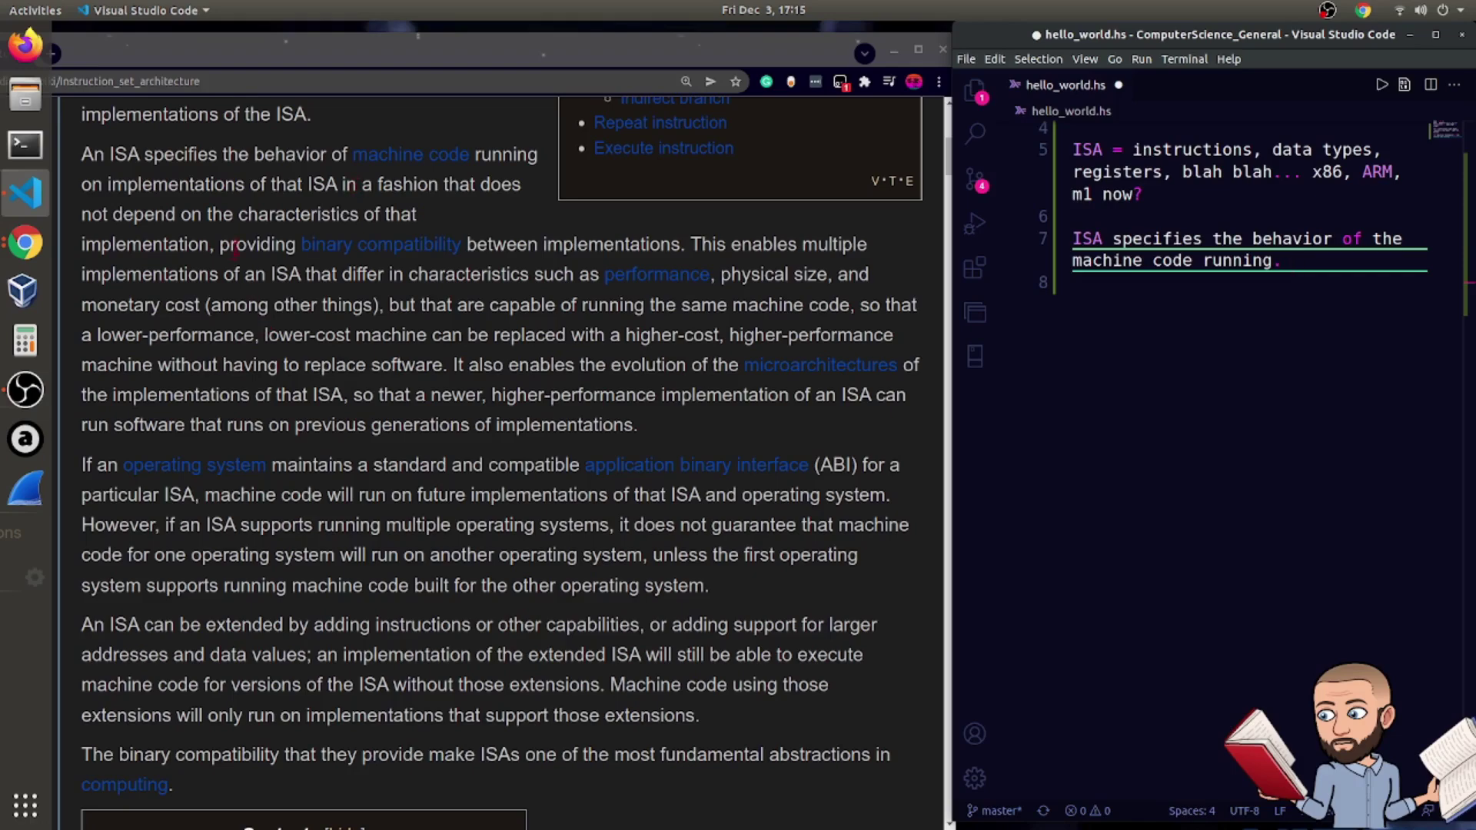
{"action": "mouse_move", "coordinate": [222, 245]}
{"action": "left_mouse_down"}
{"action": "mouse_move", "coordinate": [658, 243]}
{"action": "mouse_move", "coordinate": [874, 365]}
{"action": "left_mouse_up"}
{"action": "left_click", "coordinate": [746, 244]}
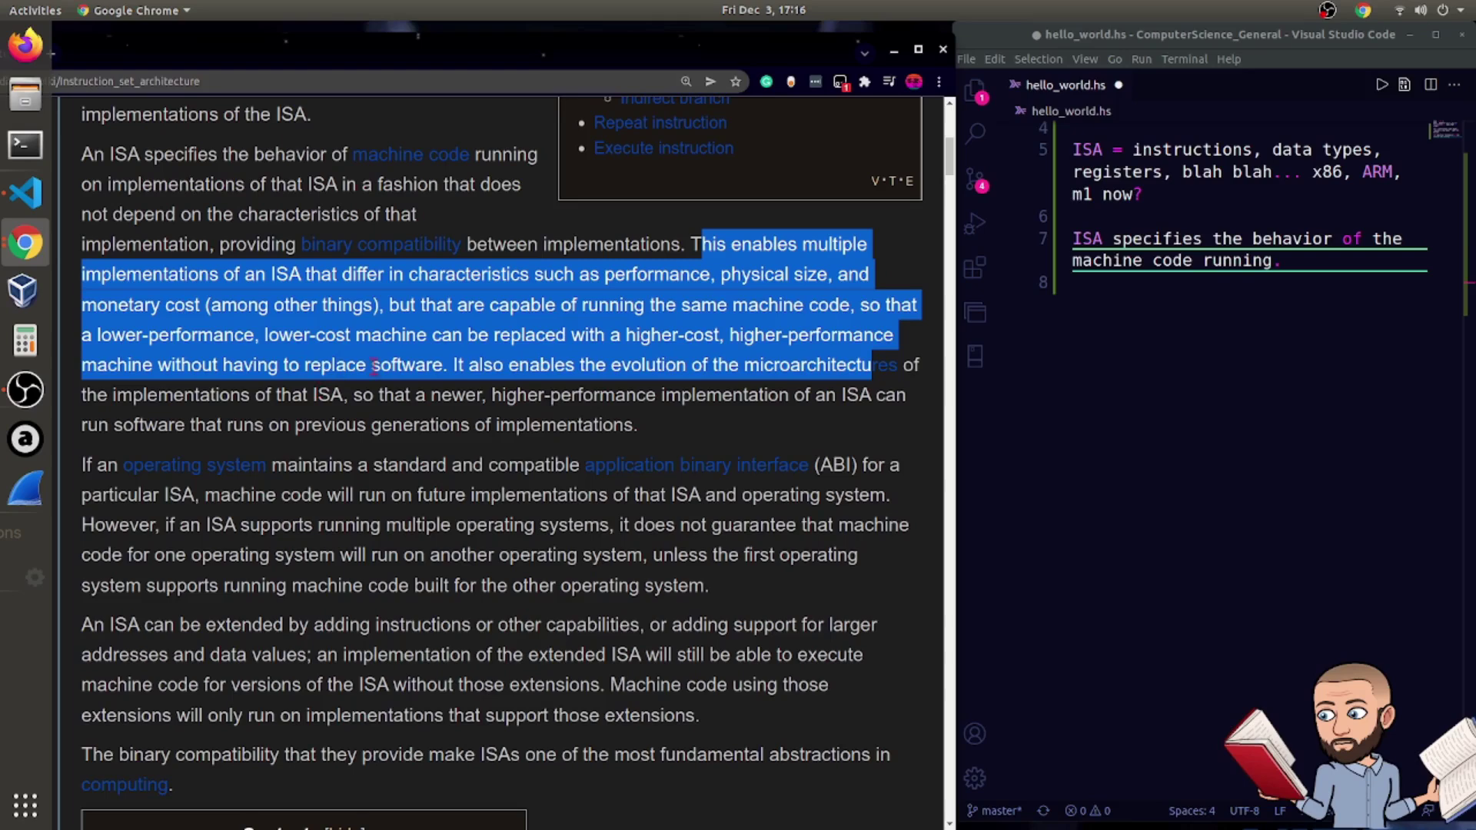
Read the microarchitecture, multiple-implementation and ABI sentences, then add blank lines below line 7
{"action": "left_click_drag", "start_coordinate": [453, 364], "coordinate": [752, 430]}
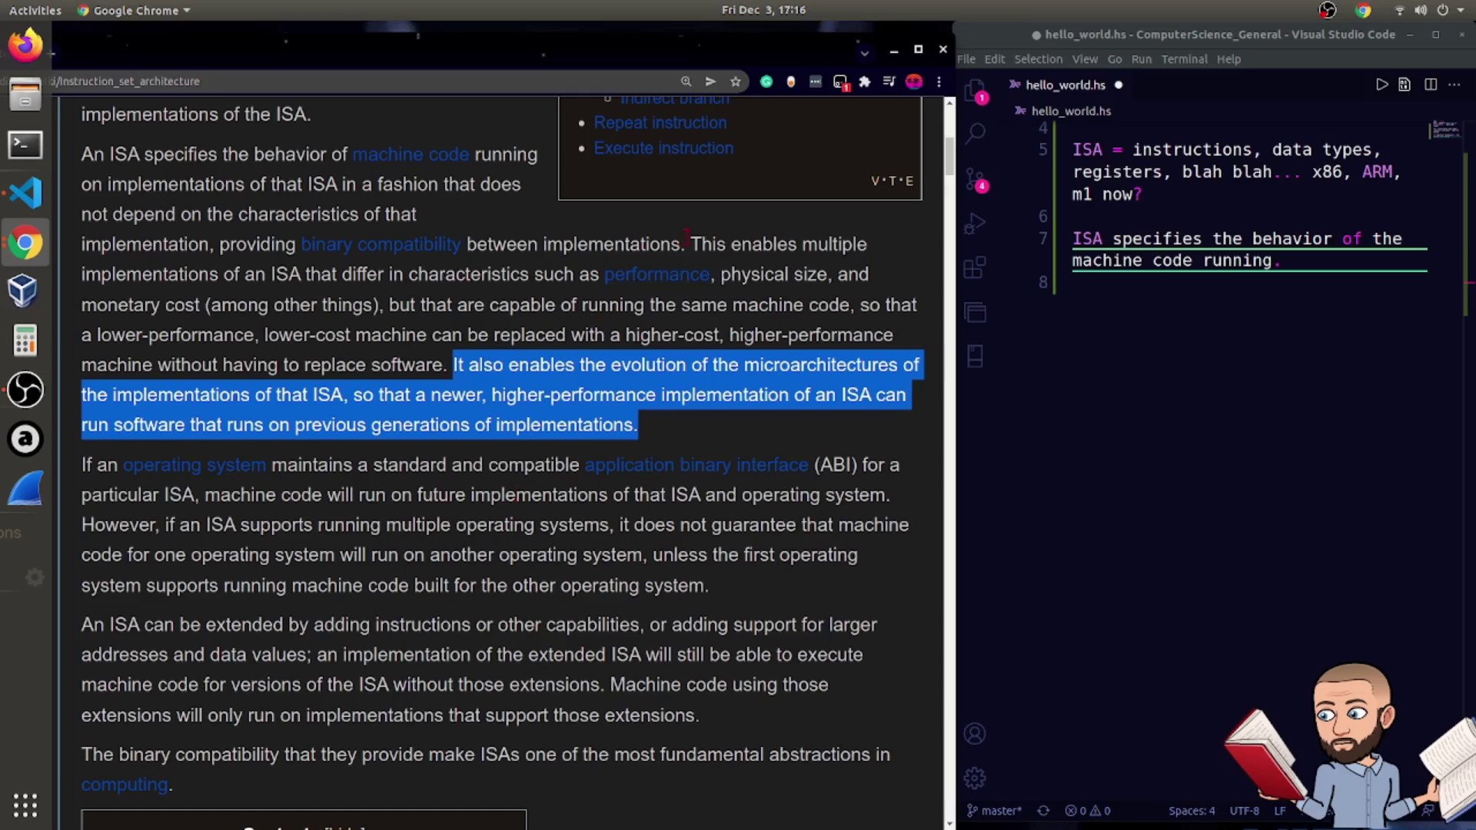
{"action": "mouse_move", "coordinate": [690, 243]}
{"action": "left_mouse_down"}
{"action": "mouse_move", "coordinate": [271, 277]}
{"action": "mouse_move", "coordinate": [305, 277]}
{"action": "left_mouse_up"}
{"action": "scroll", "coordinate": [306, 276], "scroll_direction": "down", "scroll_amount": 3}
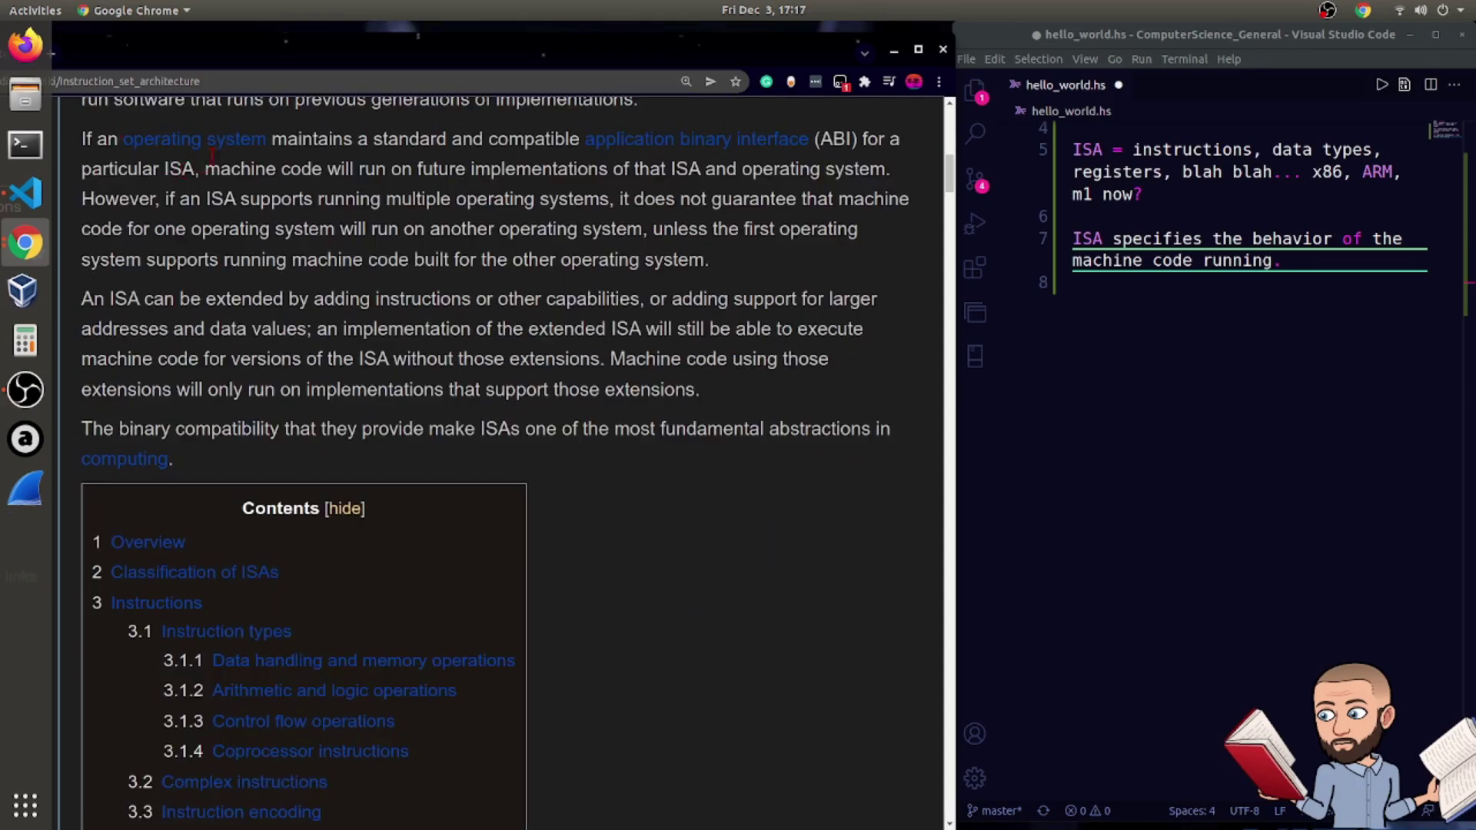
{"action": "left_click_drag", "start_coordinate": [270, 139], "coordinate": [413, 202]}
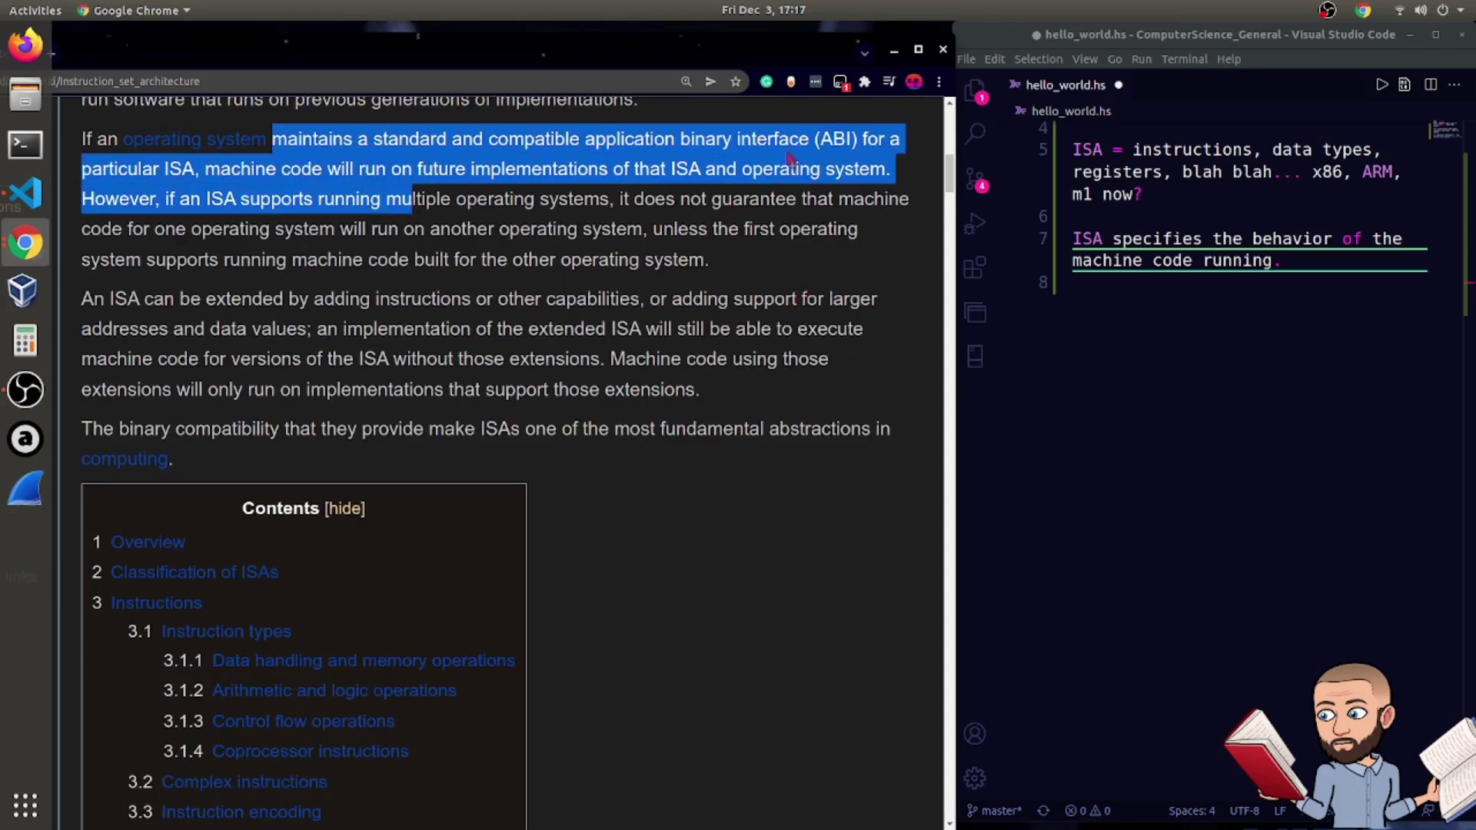
{"action": "left_click", "coordinate": [1349, 282]}
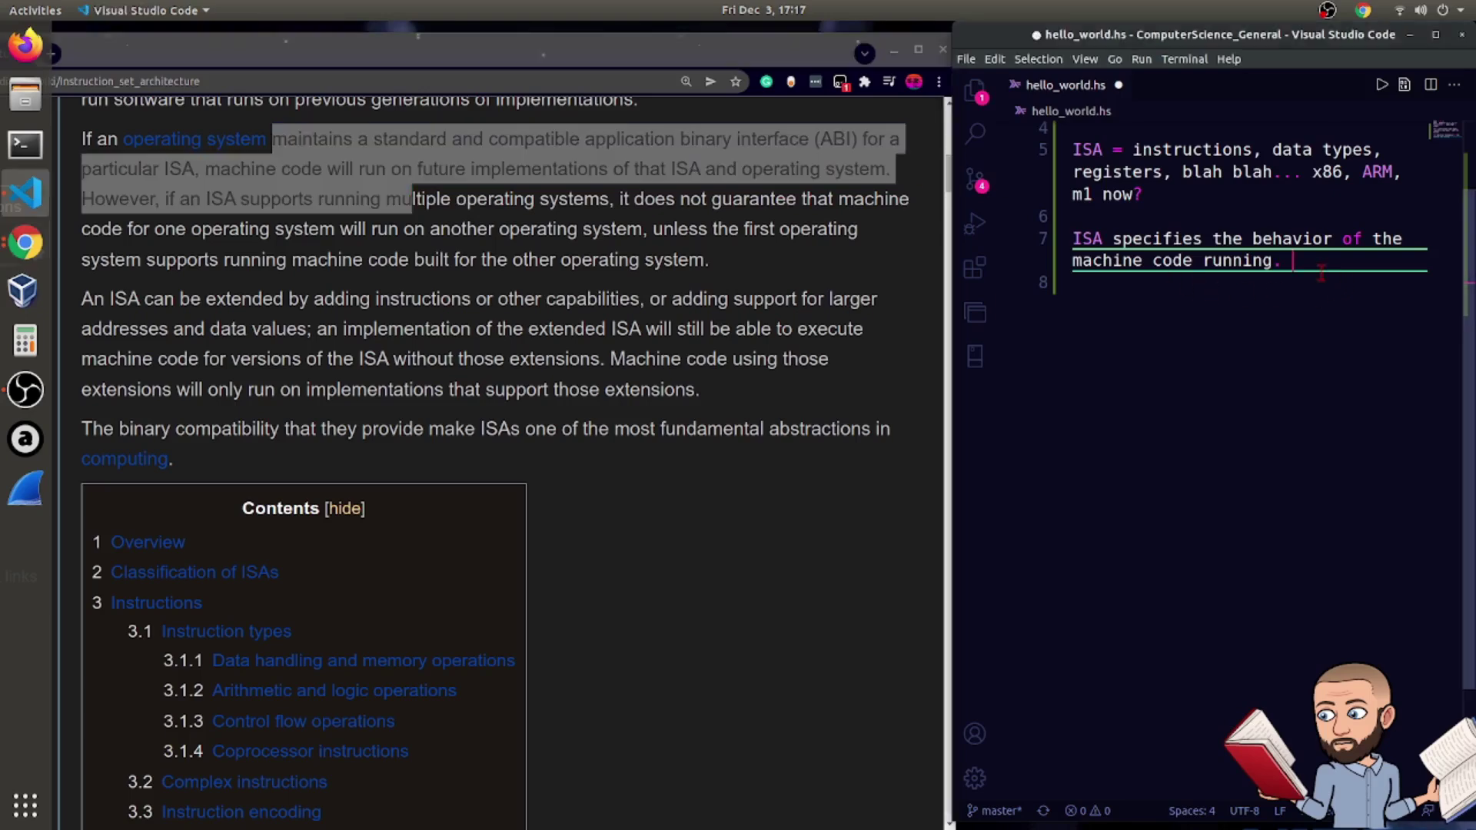
{"action": "key", "text": "Return"}
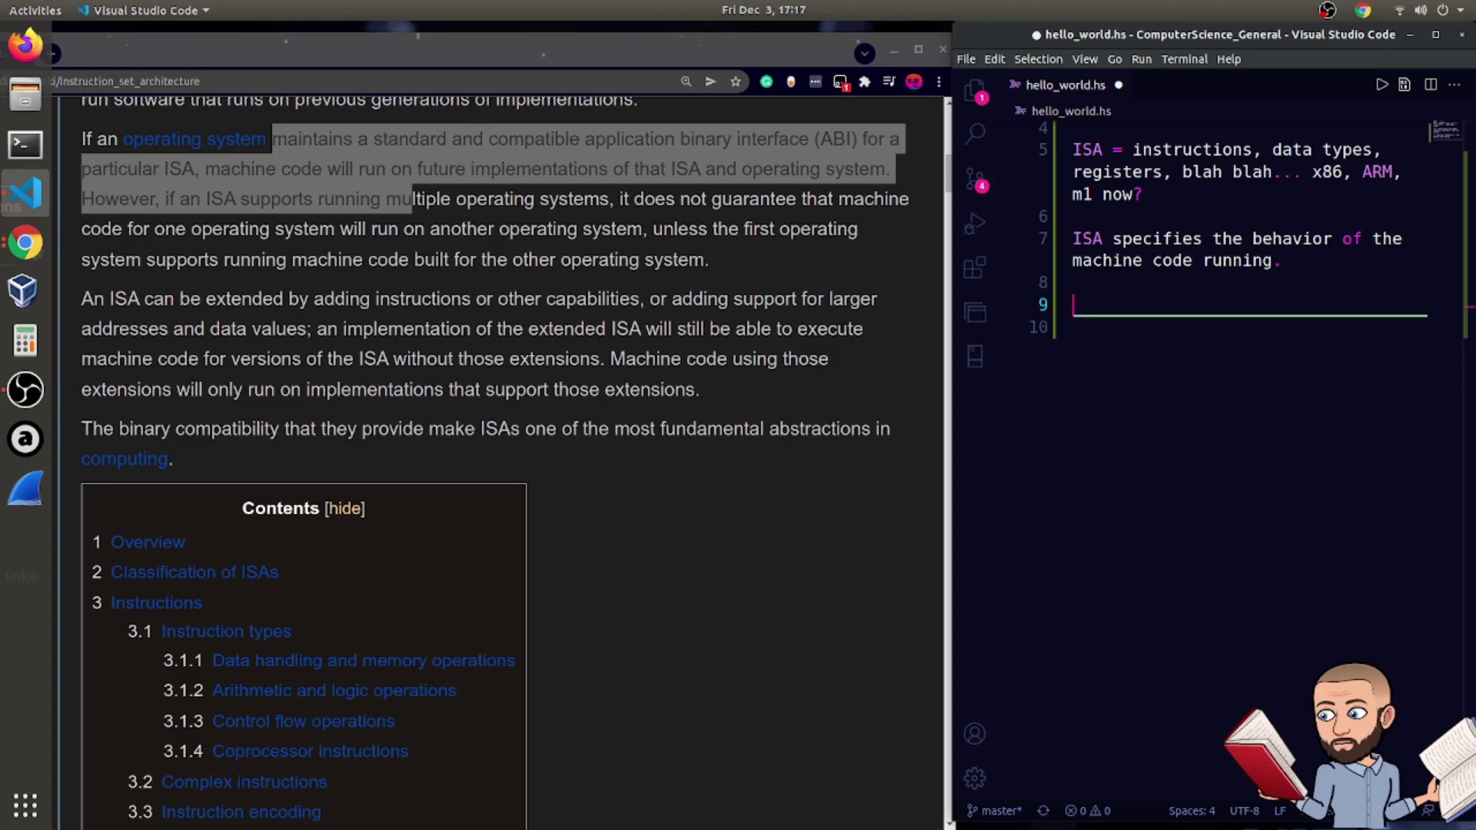
{"action": "type", "text": "a standard/compatabile ABI (application binary interface) will allow different implementations of ISA"}
Highlight 'However, if an ISA supports…' through '…the other operating system.' in the article
{"action": "key", "text": "shift+Down"}
{"action": "key", "text": "Down"}
{"action": "key", "text": "Down"}
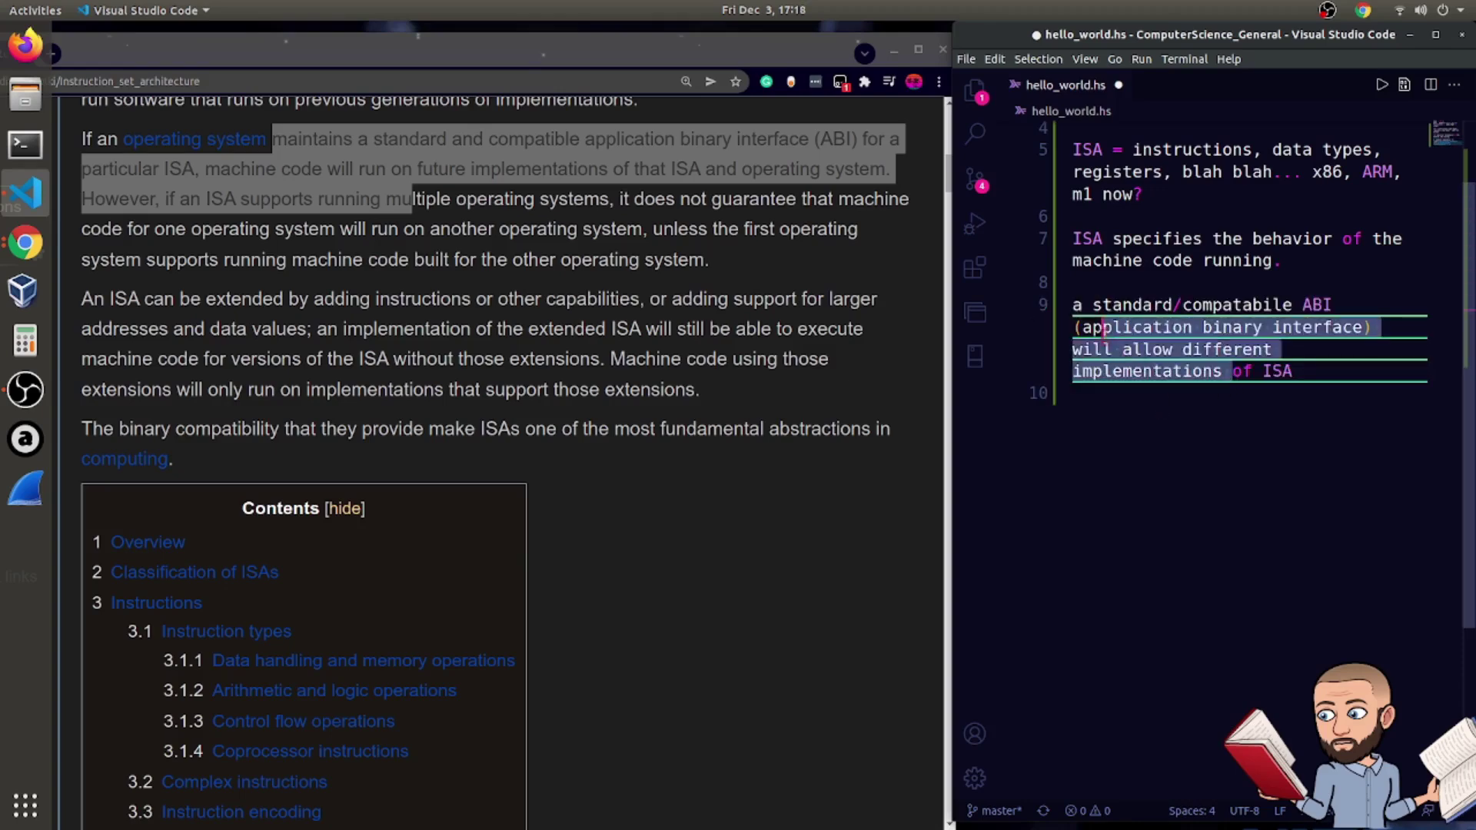
{"action": "left_click", "coordinate": [104, 195]}
{"action": "left_click_drag", "start_coordinate": [111, 198], "coordinate": [612, 198]}
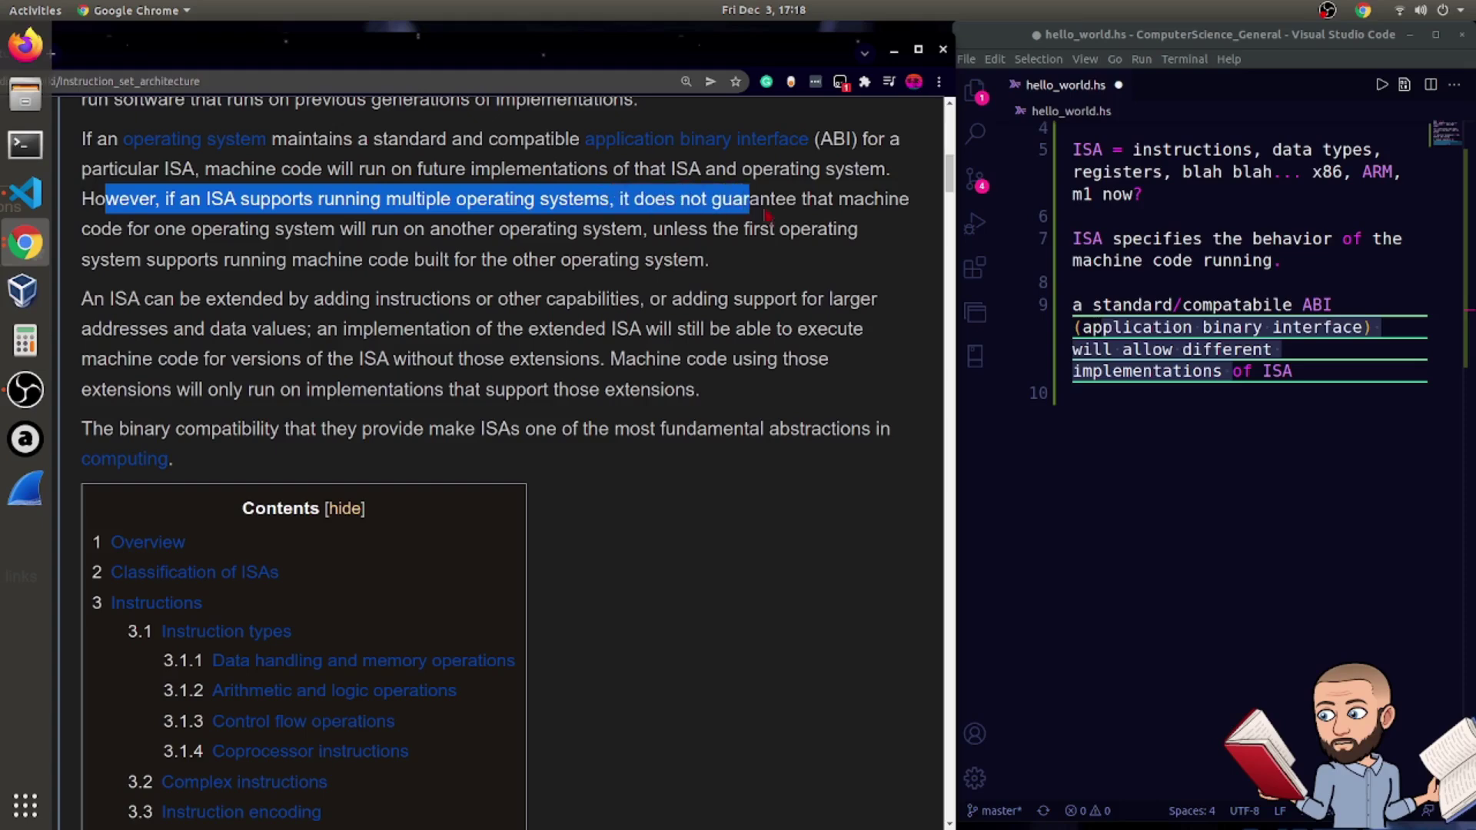
{"action": "left_click_drag", "start_coordinate": [611, 198], "coordinate": [709, 261]}
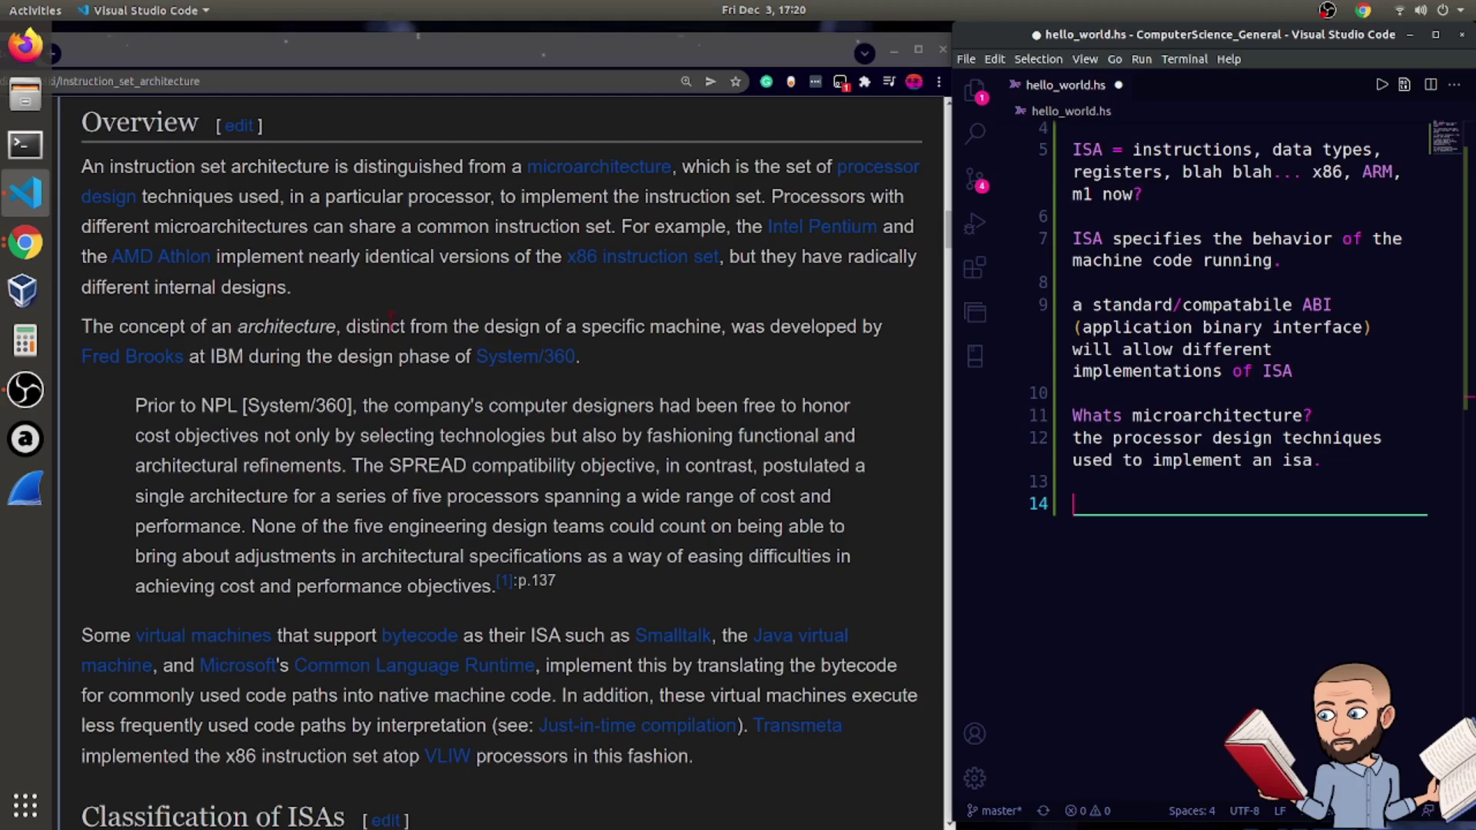
{"action": "scroll", "coordinate": [419, 319], "scroll_direction": "down", "scroll_amount": 1}
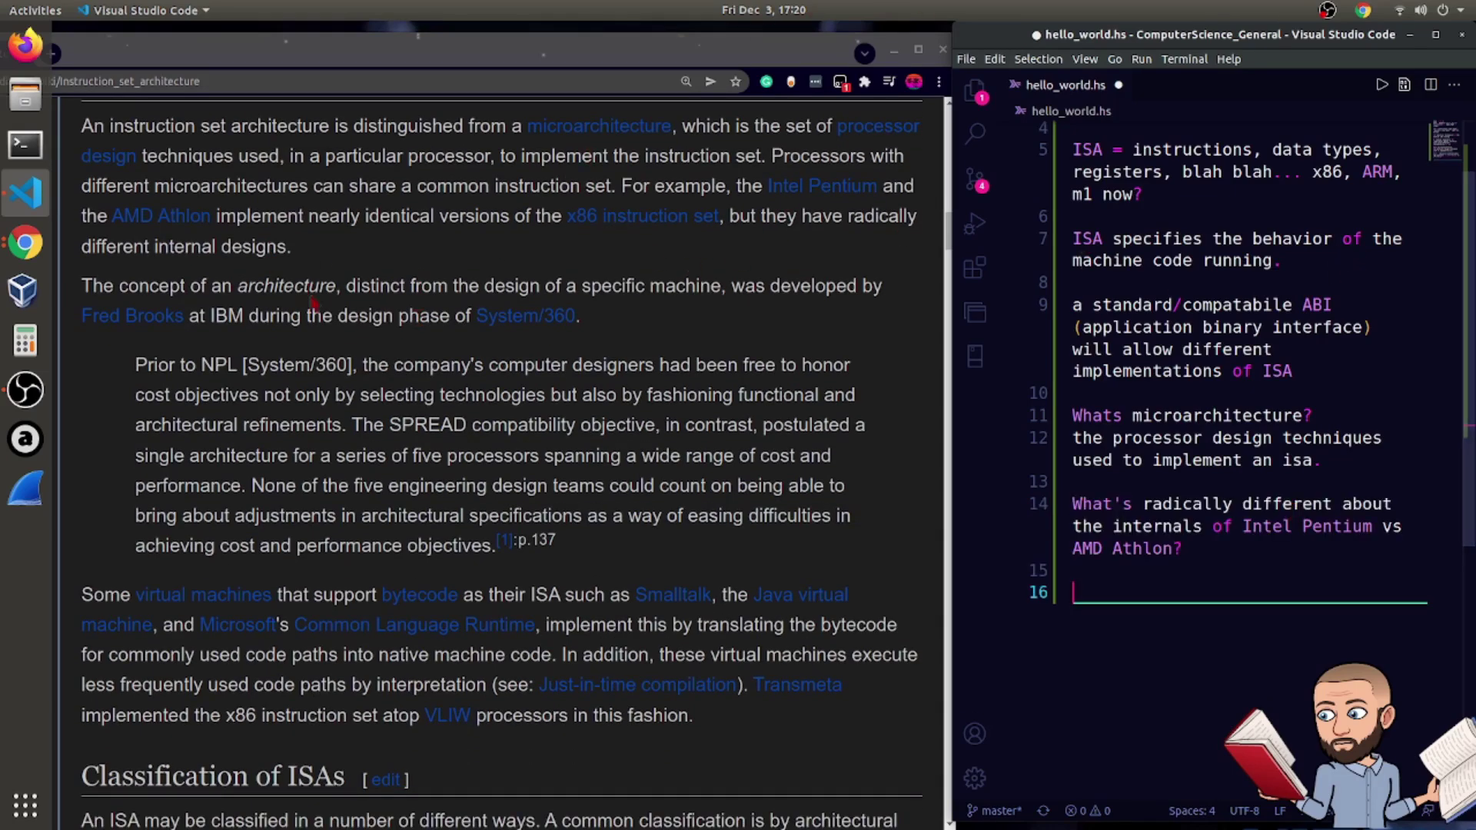
{"action": "left_click_drag", "start_coordinate": [381, 286], "coordinate": [401, 315]}
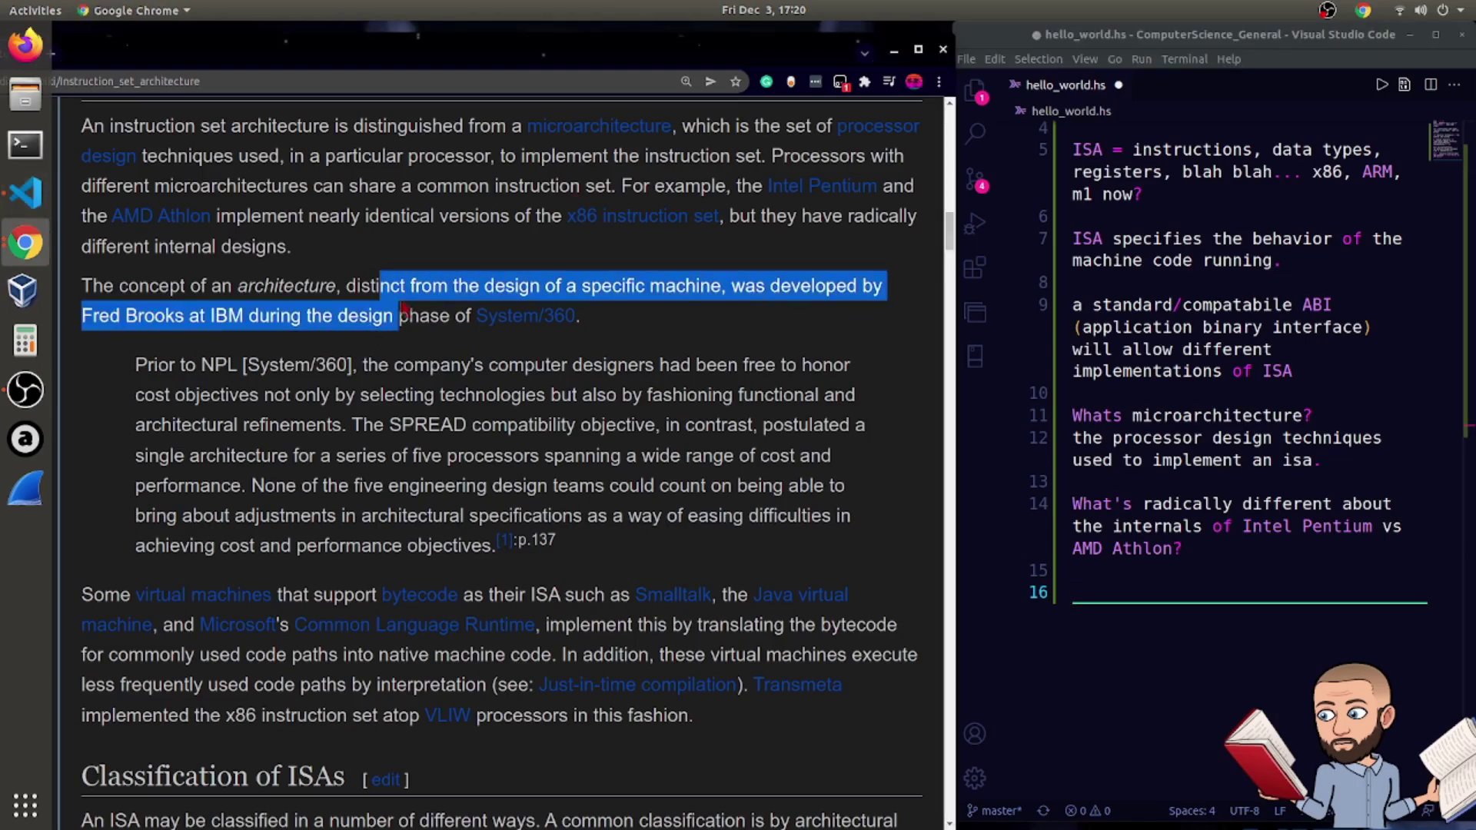
{"action": "left_click_drag", "start_coordinate": [400, 315], "coordinate": [580, 316]}
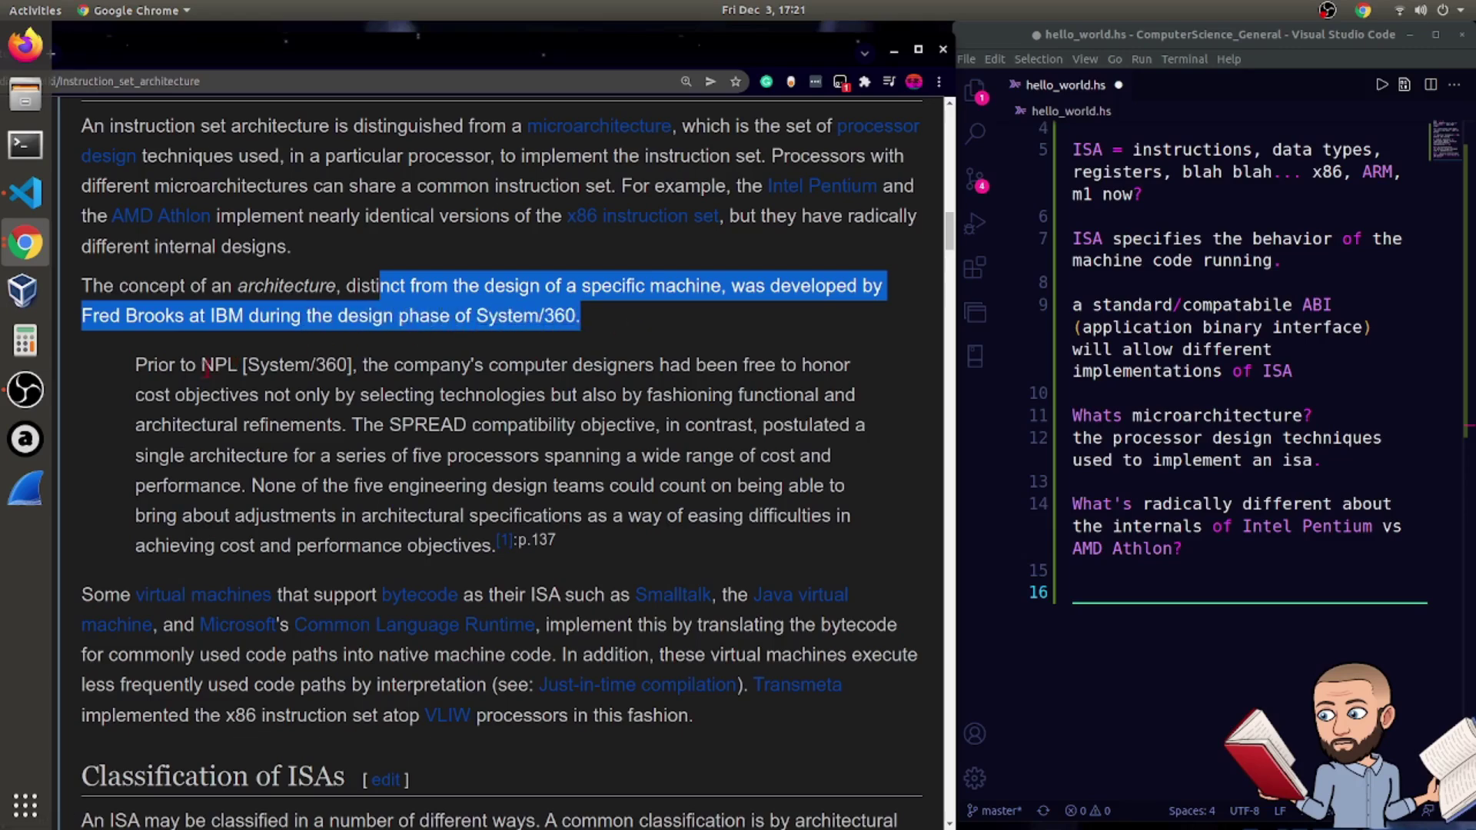
{"action": "left_click_drag", "start_coordinate": [204, 364], "coordinate": [365, 366]}
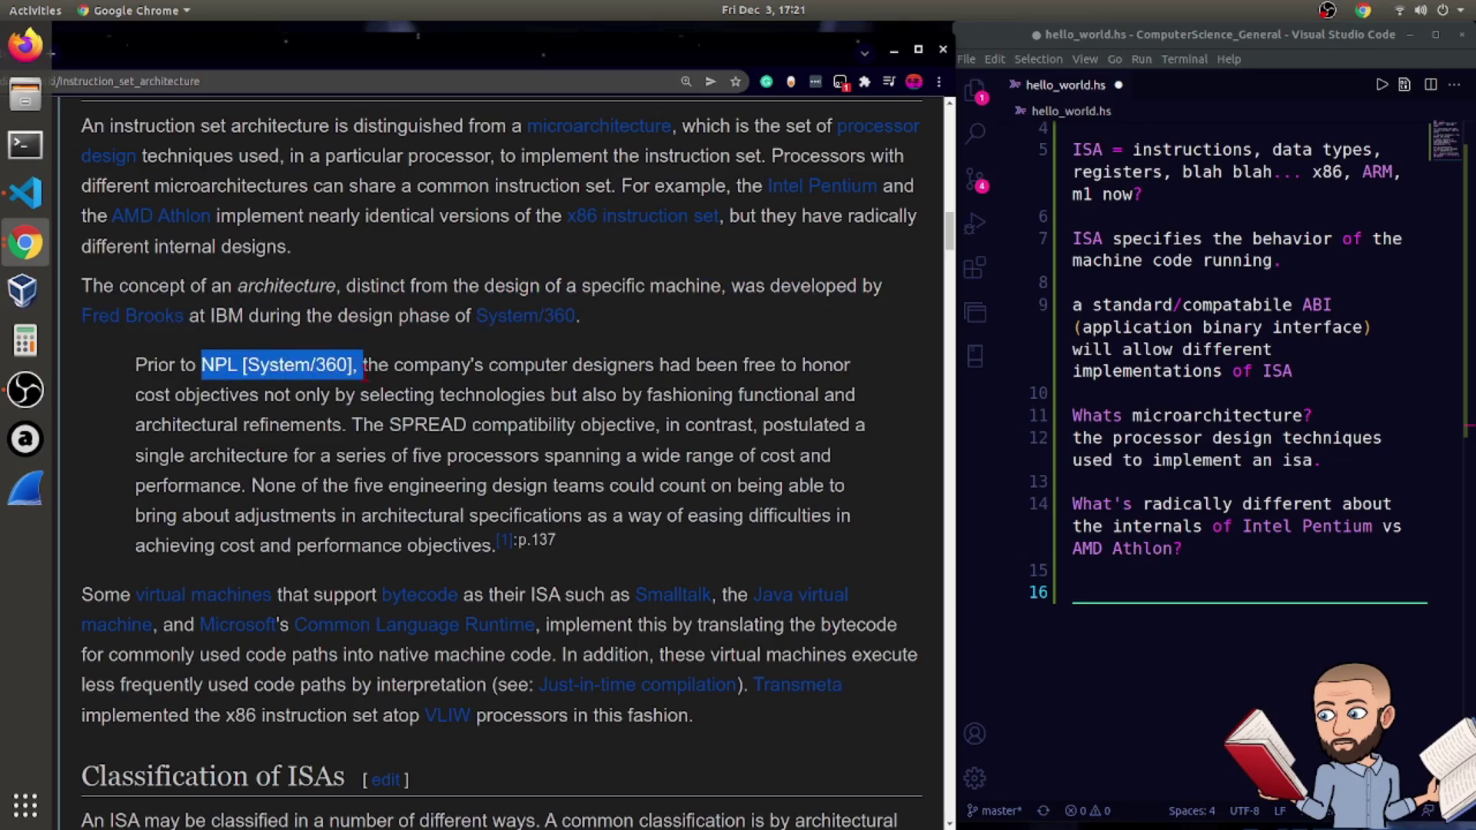
{"action": "mouse_move", "coordinate": [365, 366]}
{"action": "left_mouse_down"}
{"action": "mouse_move", "coordinate": [531, 561]}
{"action": "mouse_move", "coordinate": [558, 544]}
{"action": "left_mouse_up"}
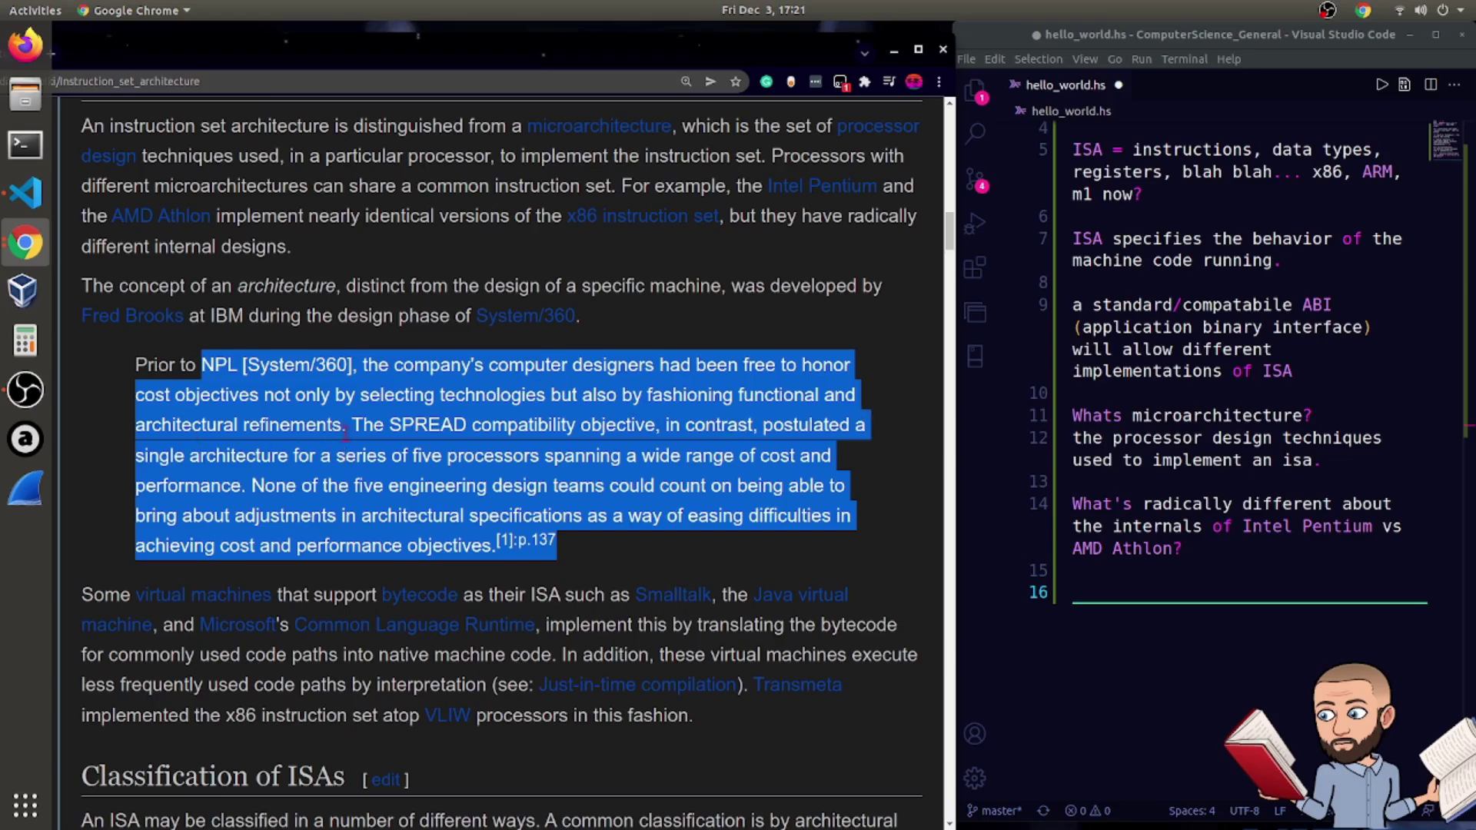
{"action": "scroll", "coordinate": [379, 424], "scroll_direction": "down", "scroll_amount": 3}
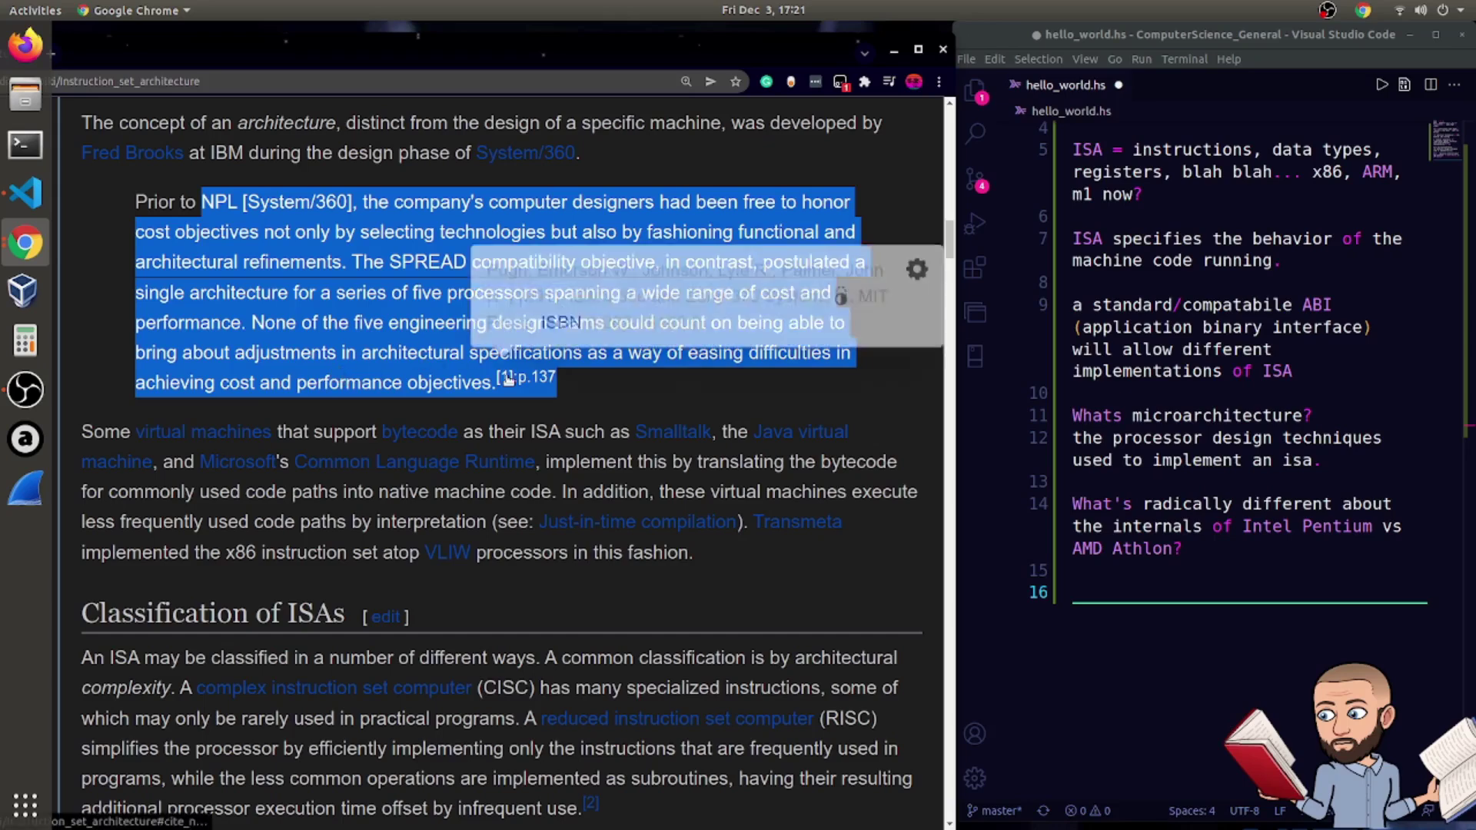
{"action": "left_click", "coordinate": [664, 376]}
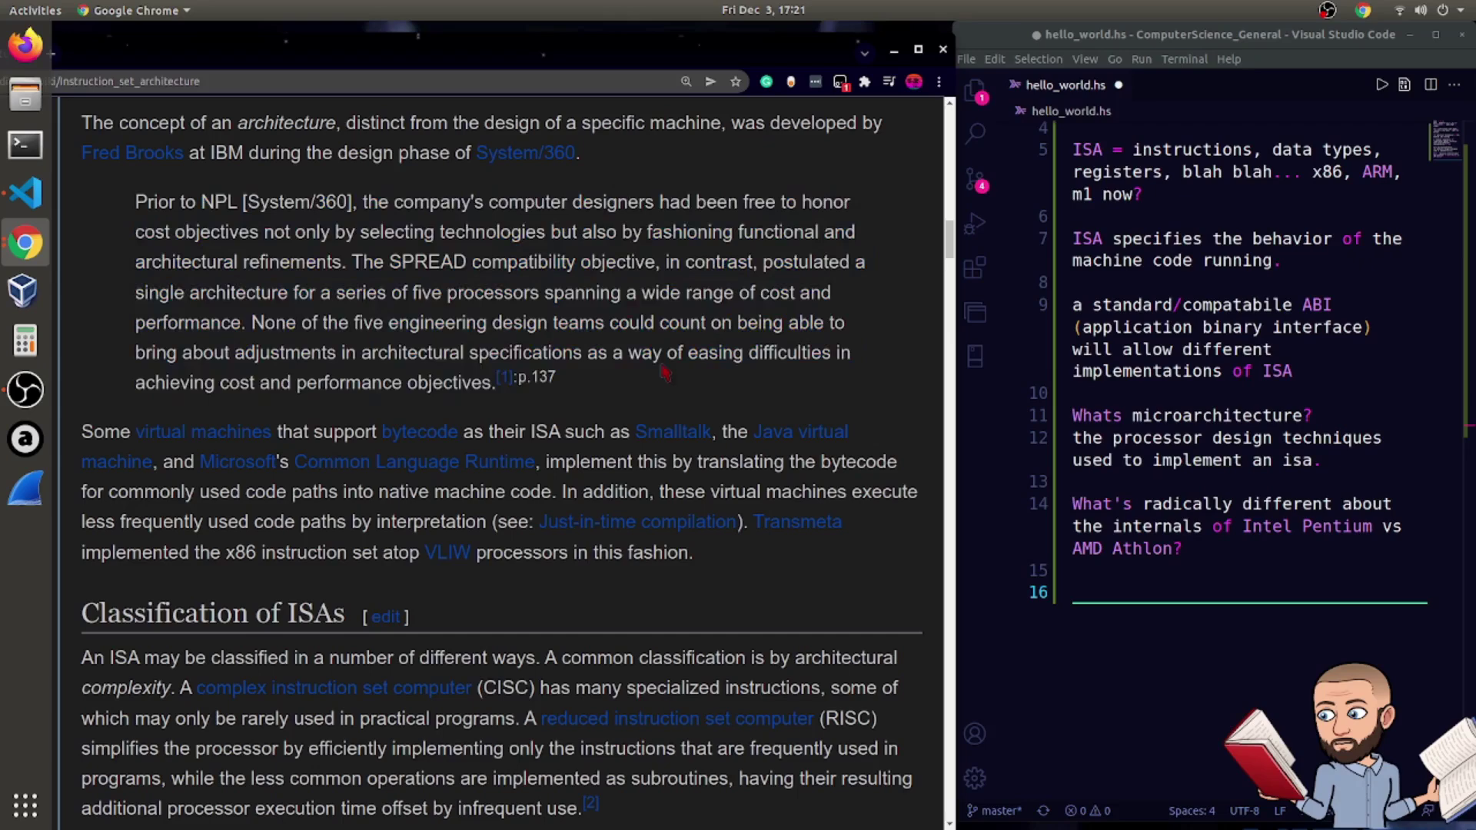
{"action": "scroll", "coordinate": [664, 376], "scroll_direction": "down", "scroll_amount": 2}
{"action": "mouse_move", "coordinate": [503, 377]}
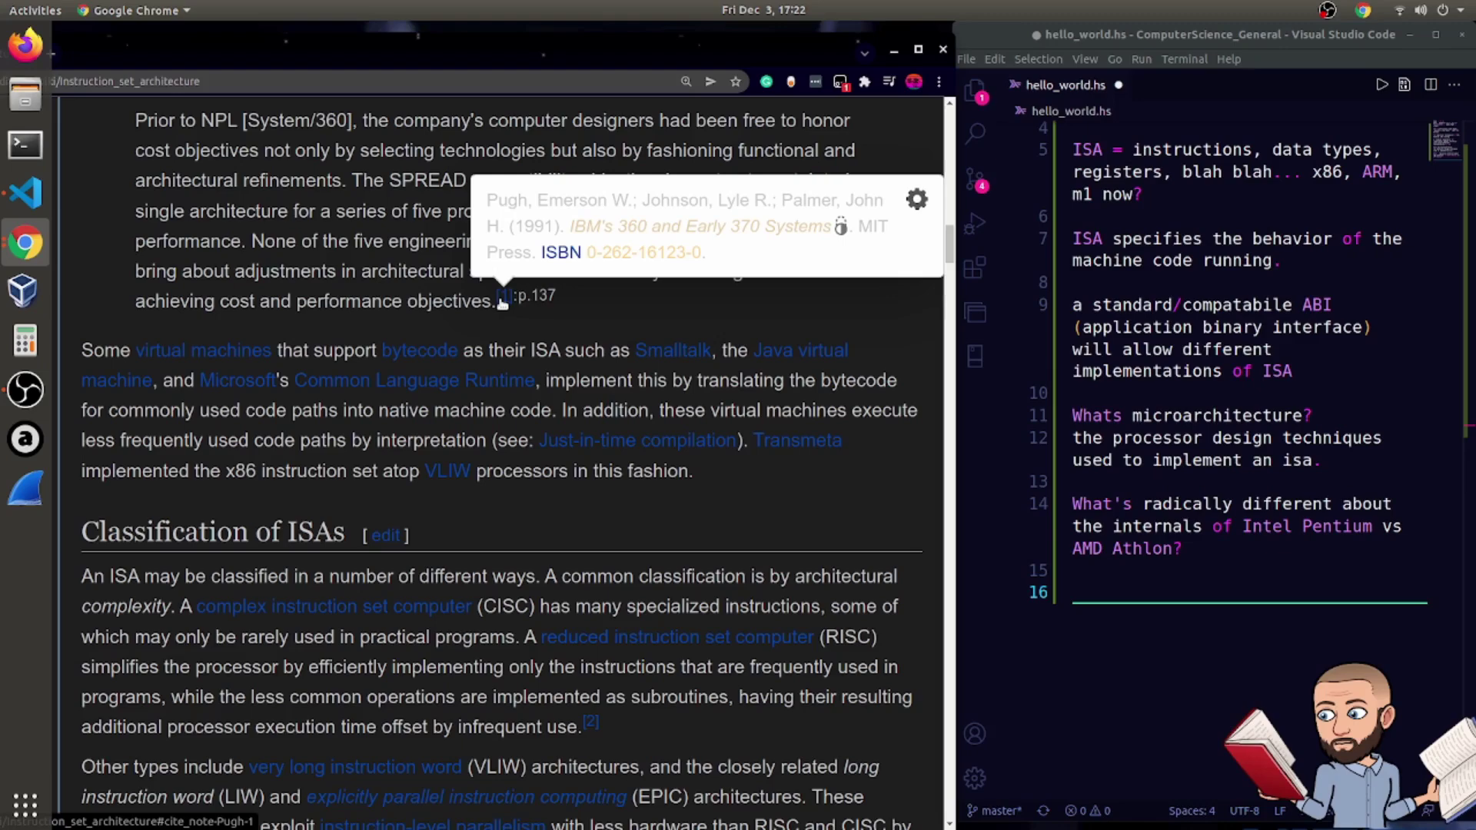
{"action": "scroll", "coordinate": [207, 380], "scroll_direction": "down", "scroll_amount": 2}
{"action": "mouse_move", "coordinate": [203, 269]}
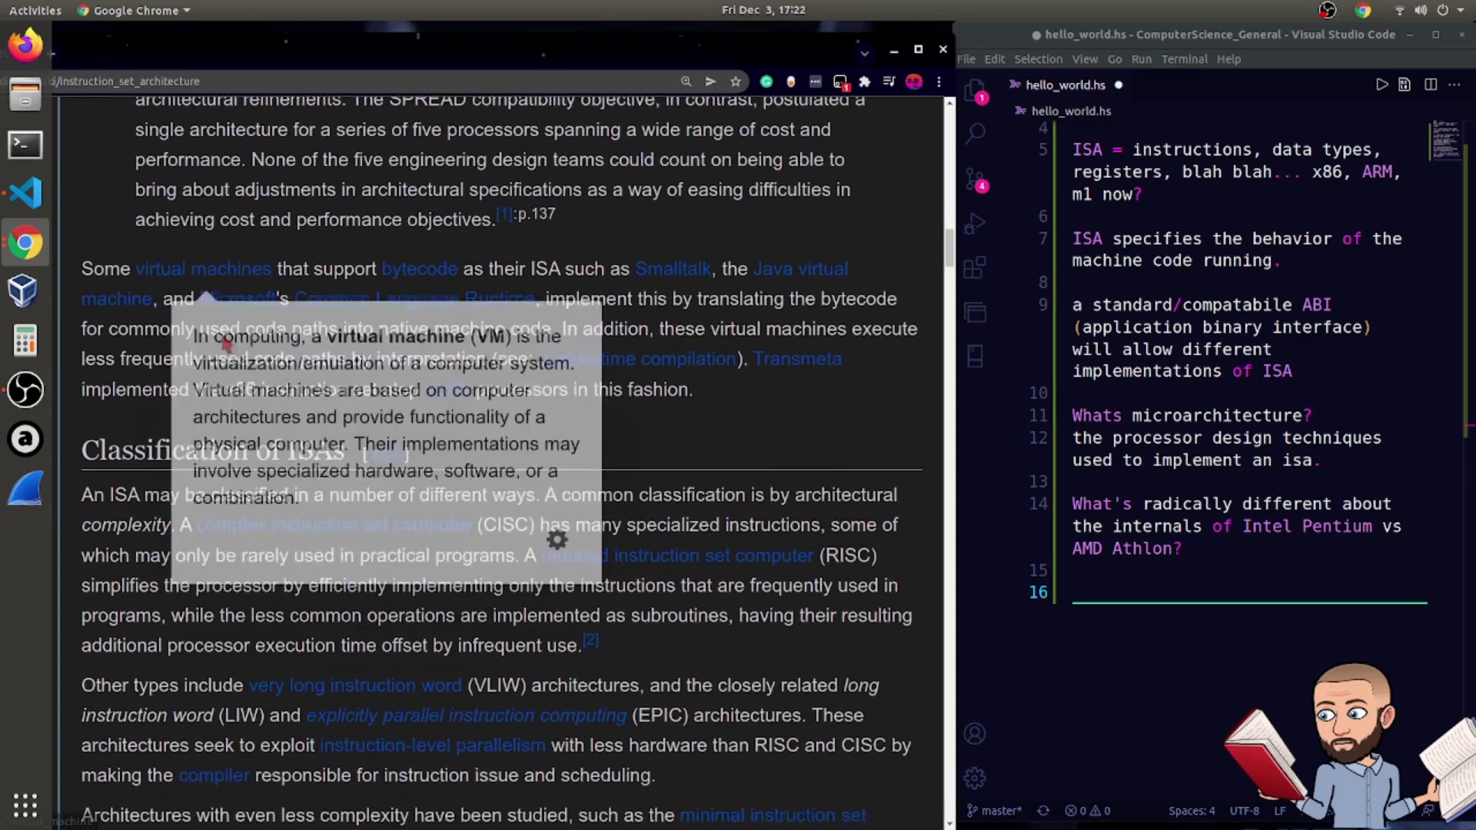
{"action": "scroll", "coordinate": [495, 225], "scroll_direction": "down", "scroll_amount": 2}
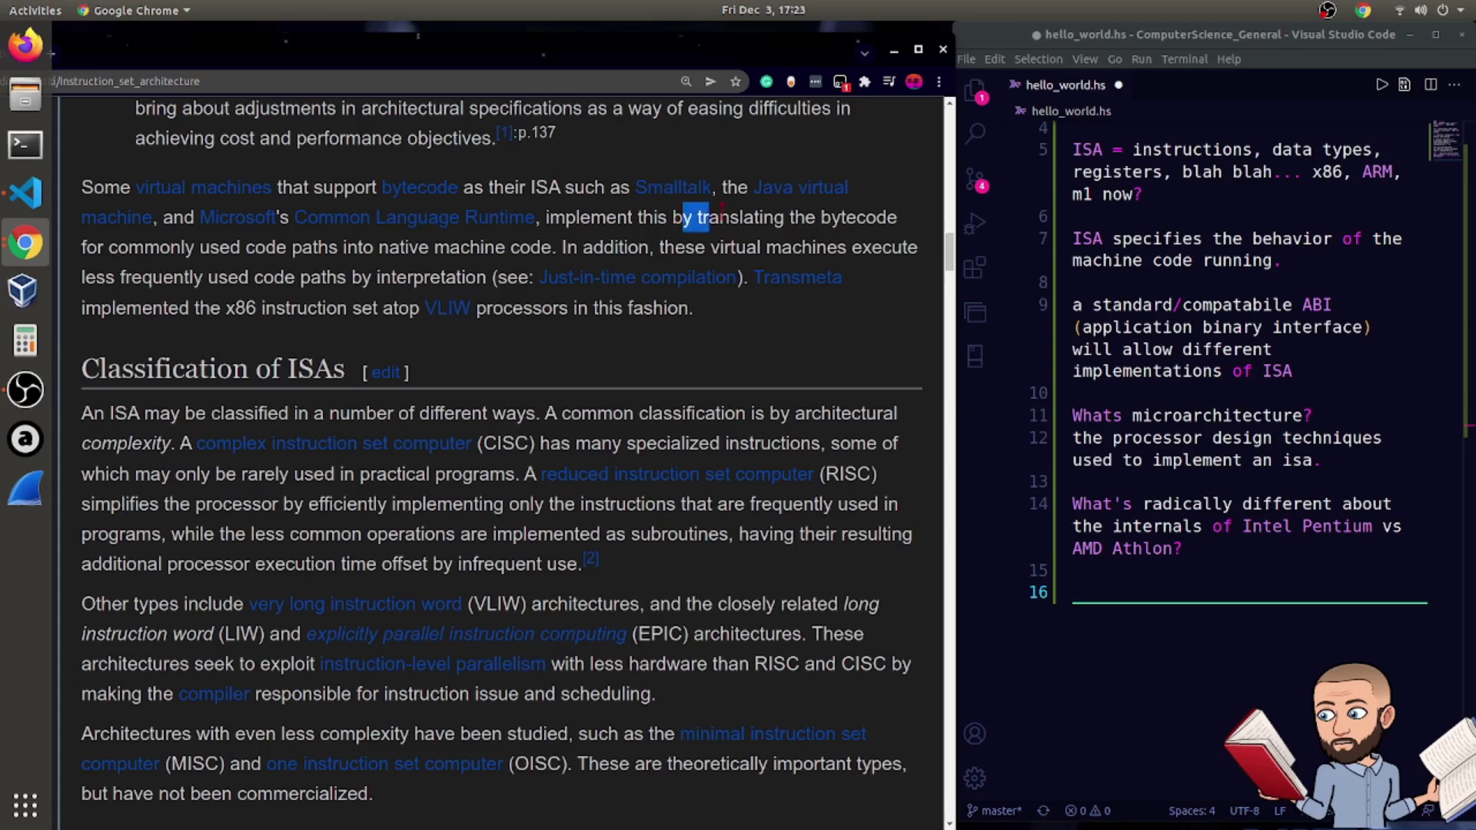
Highlight the virtual machine sentences on bytecode translation and interpreting rarely used code paths
{"action": "mouse_move", "coordinate": [692, 217]}
{"action": "left_mouse_down"}
{"action": "mouse_move", "coordinate": [344, 247]}
{"action": "mouse_move", "coordinate": [346, 277]}
{"action": "left_mouse_up"}
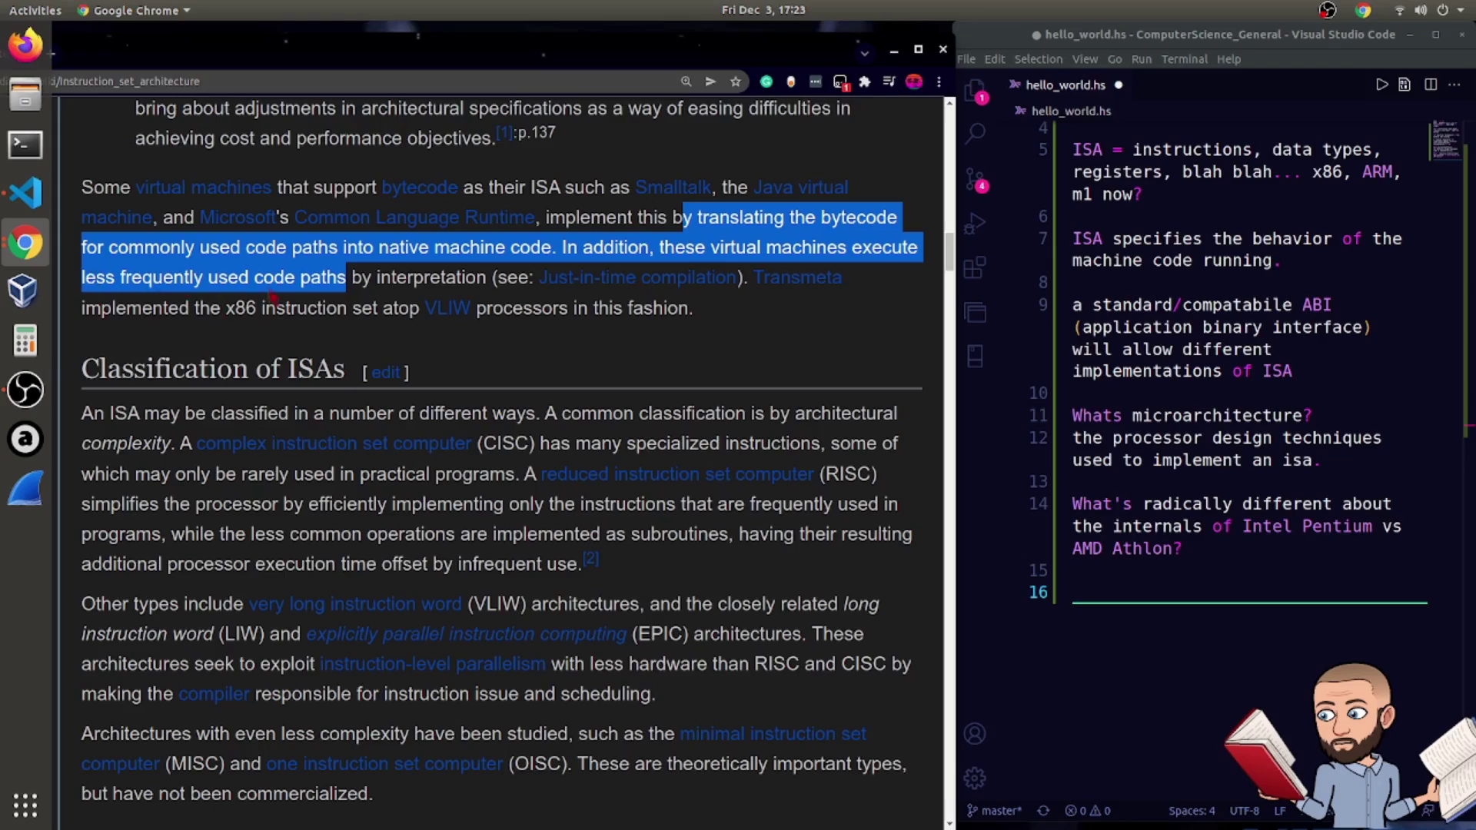
{"action": "double_click", "coordinate": [416, 276]}
{"action": "left_click_drag", "start_coordinate": [372, 278], "coordinate": [484, 249]}
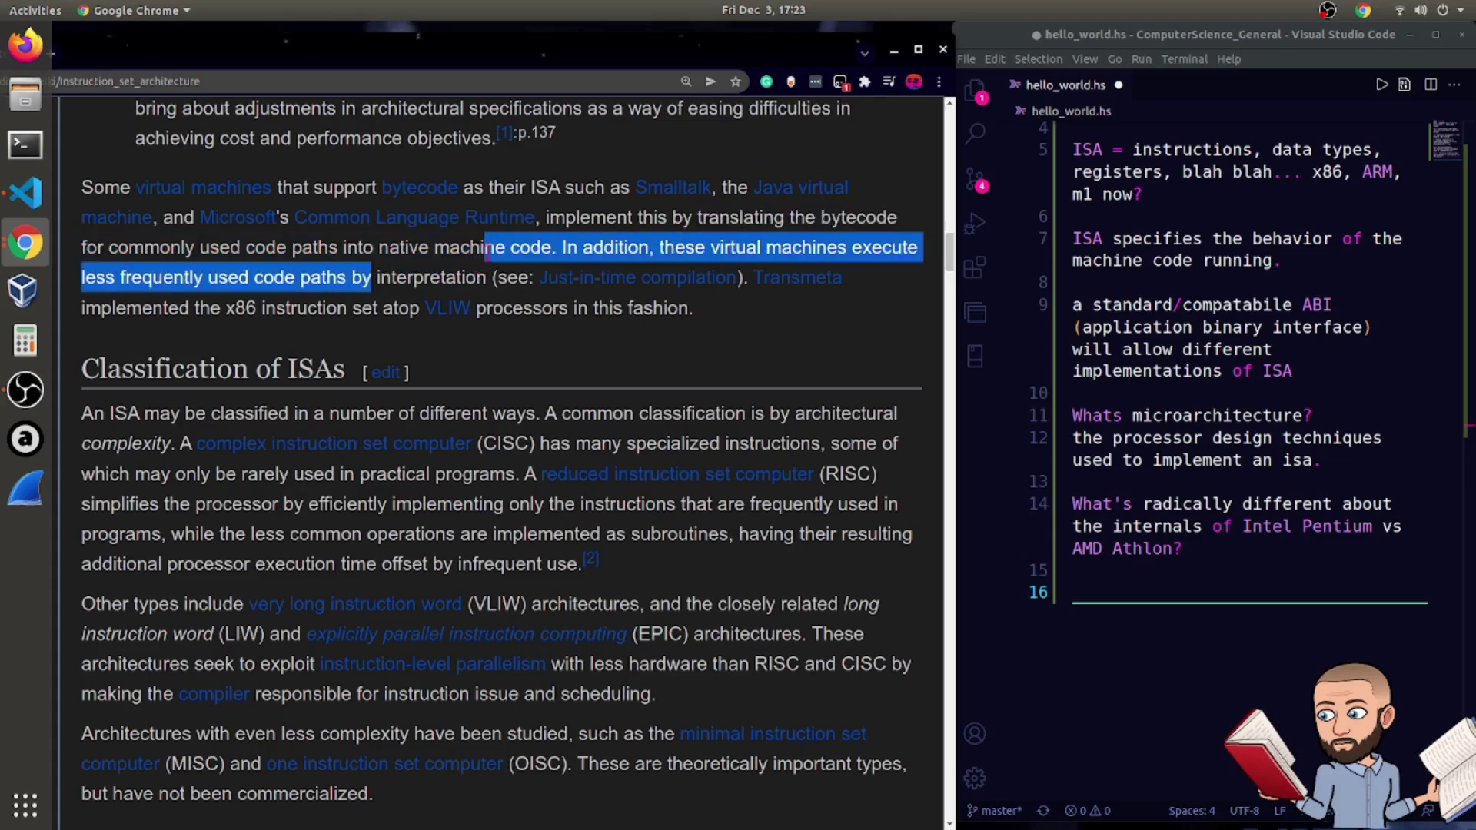
{"action": "left_click", "coordinate": [427, 277]}
{"action": "left_click", "coordinate": [784, 364]}
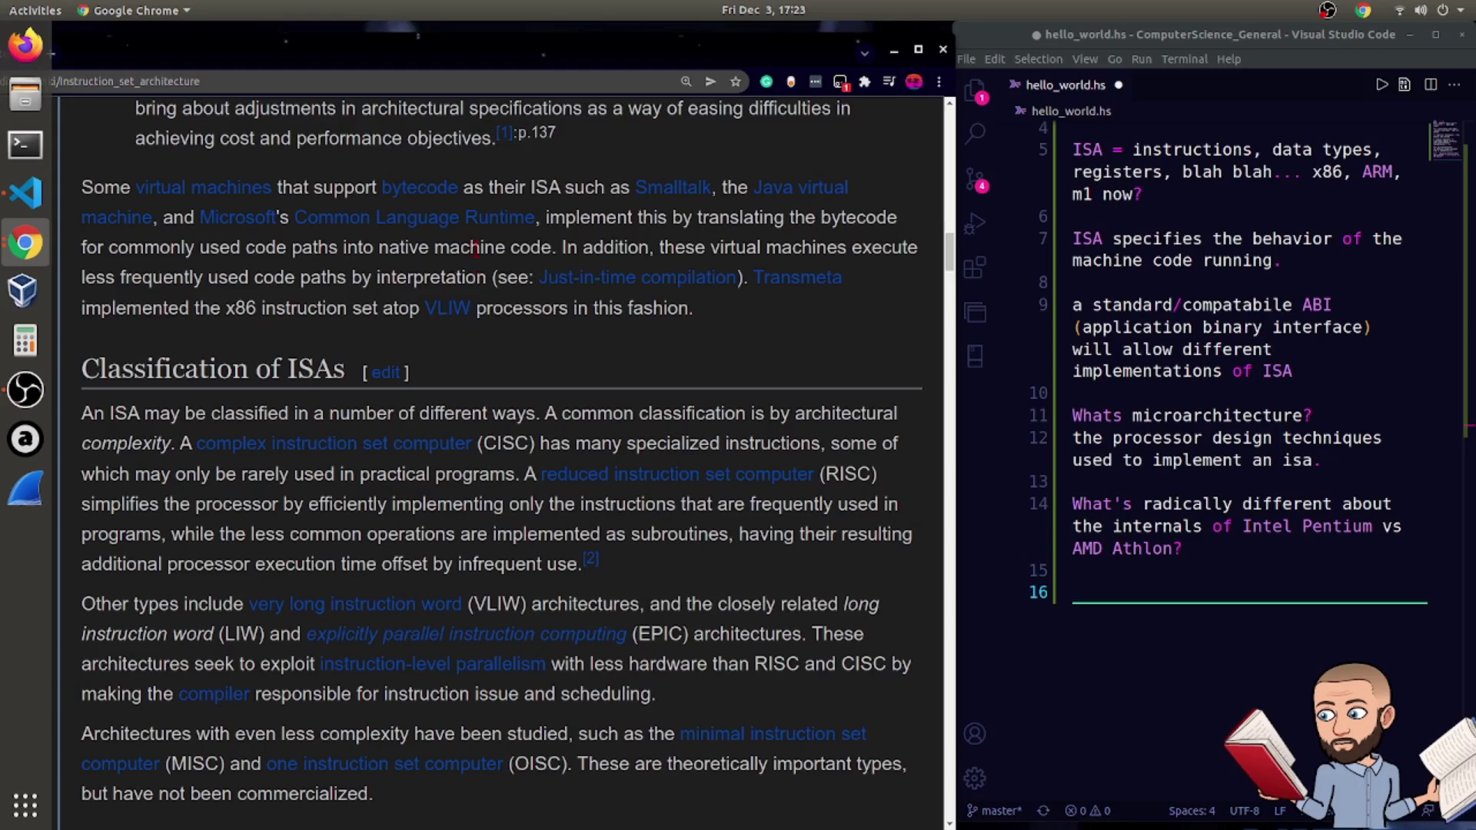
{"action": "left_click_drag", "start_coordinate": [476, 249], "coordinate": [485, 280]}
{"action": "scroll", "coordinate": [714, 342], "scroll_direction": "down", "scroll_amount": 1}
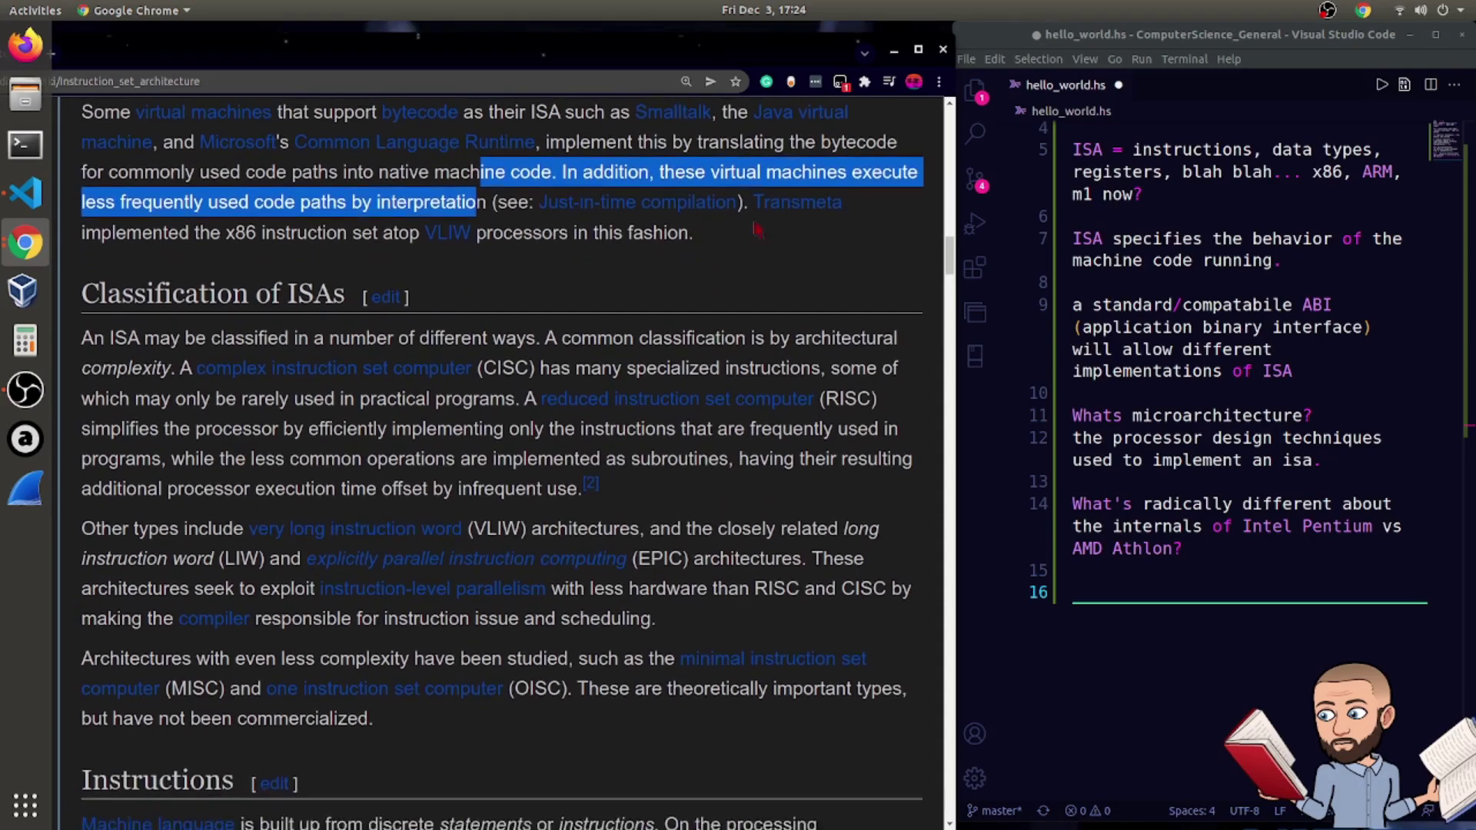
Highlight the Transmeta x86 instruction set sentence, then show the VLIW link preview
{"action": "left_click_drag", "start_coordinate": [227, 267], "coordinate": [379, 267]}
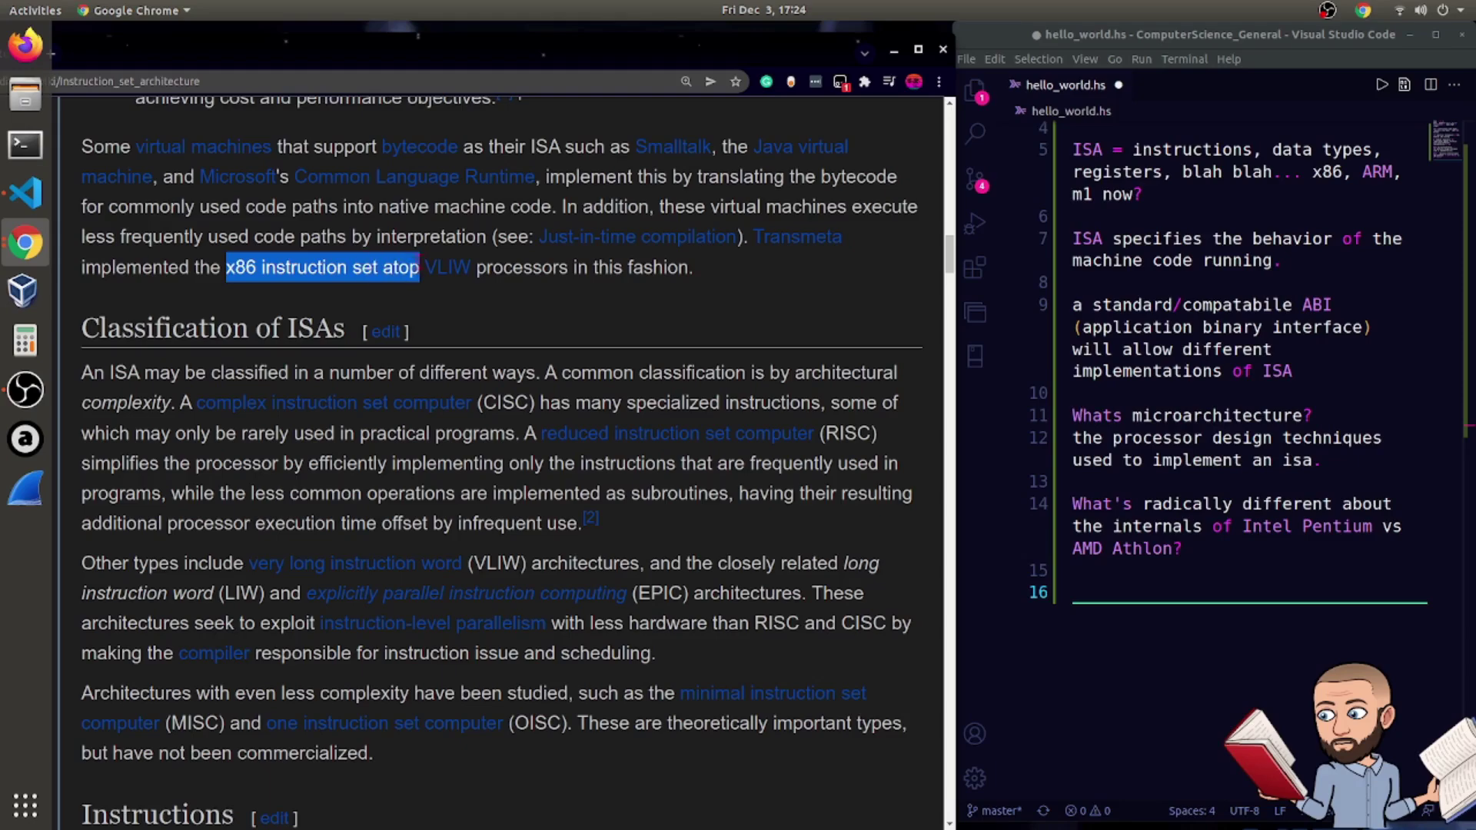
{"action": "left_click_drag", "start_coordinate": [379, 266], "coordinate": [692, 266]}
{"action": "left_click", "coordinate": [374, 297]}
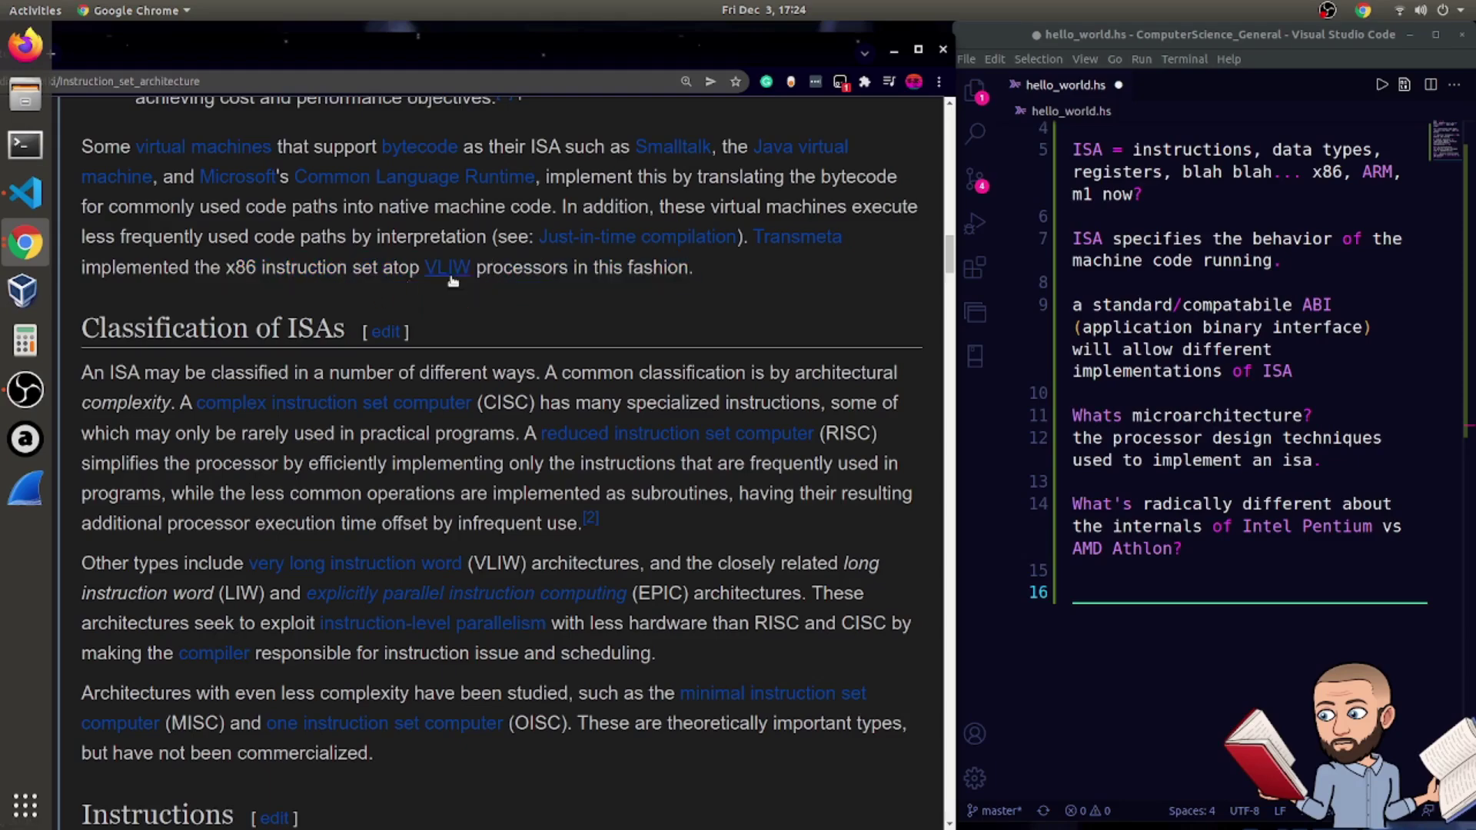
{"action": "mouse_move", "coordinate": [447, 267]}
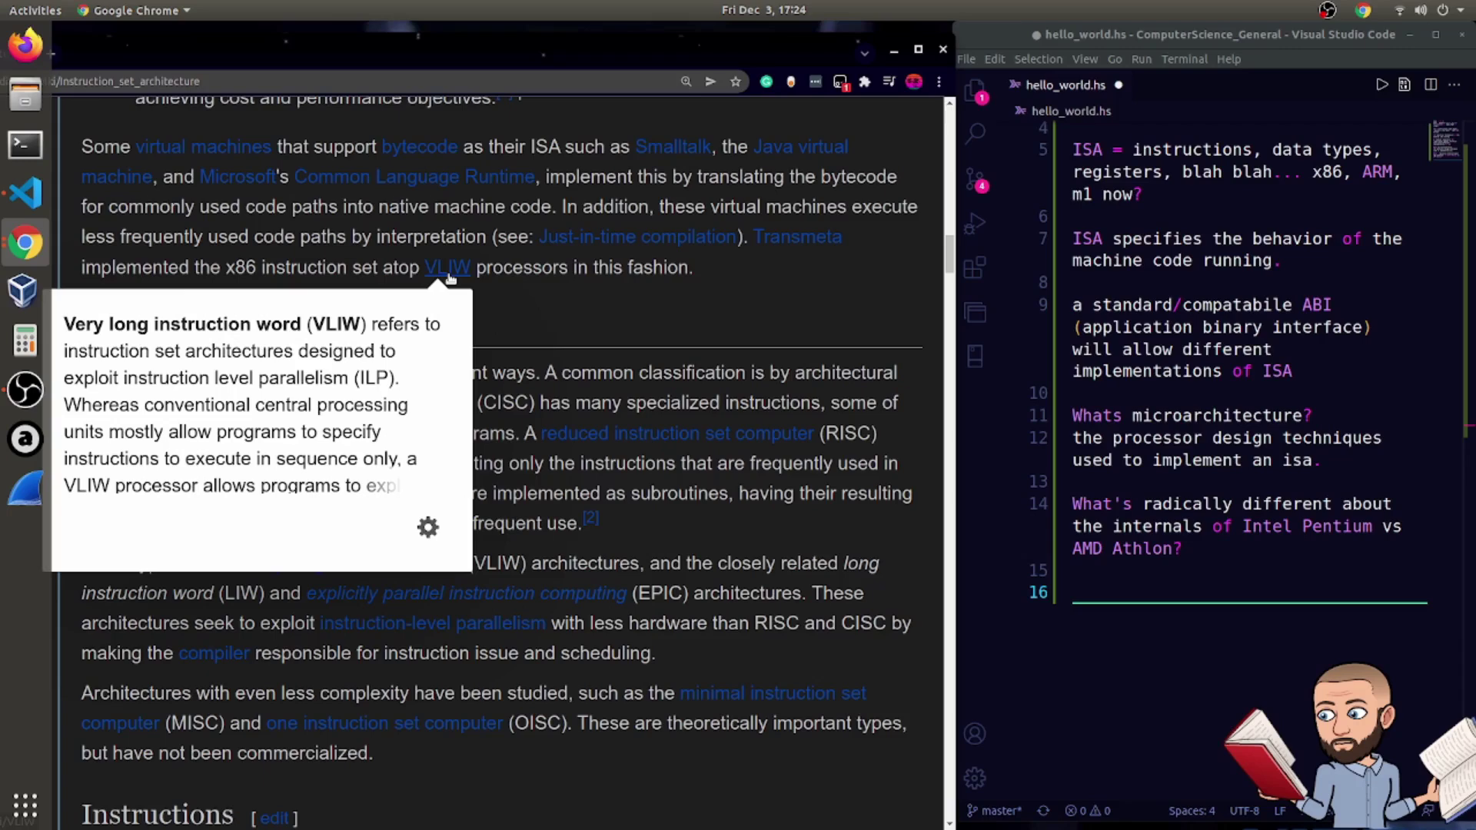
{"action": "scroll", "coordinate": [449, 277], "scroll_direction": "down", "scroll_amount": 2}
{"action": "scroll", "coordinate": [448, 277], "scroll_direction": "down", "scroll_amount": 2}
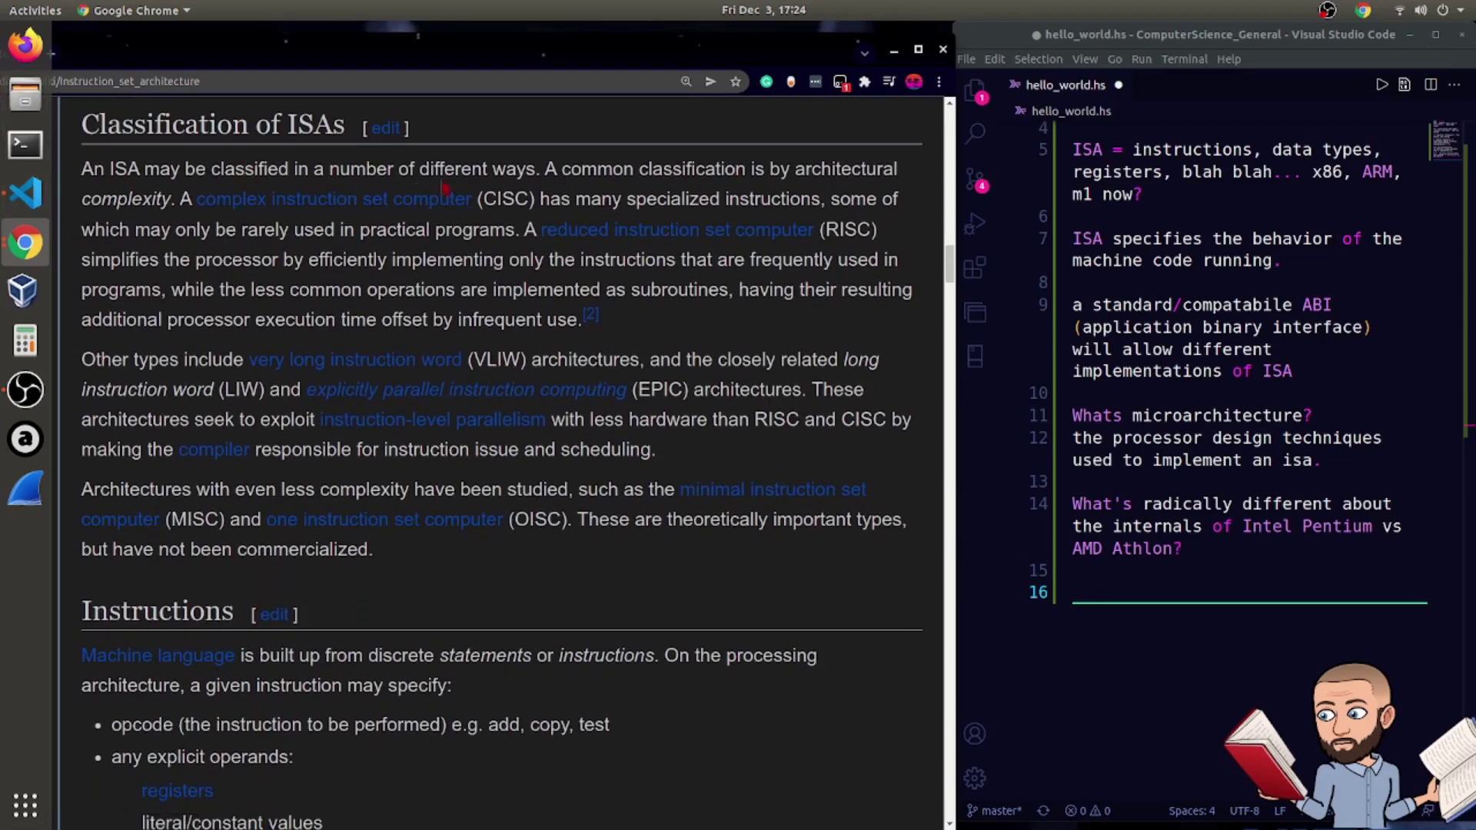
Highlight the classification by architectural complexity passage, from 'common classification' to 'many specialized'
{"action": "left_click_drag", "start_coordinate": [597, 169], "coordinate": [666, 199]}
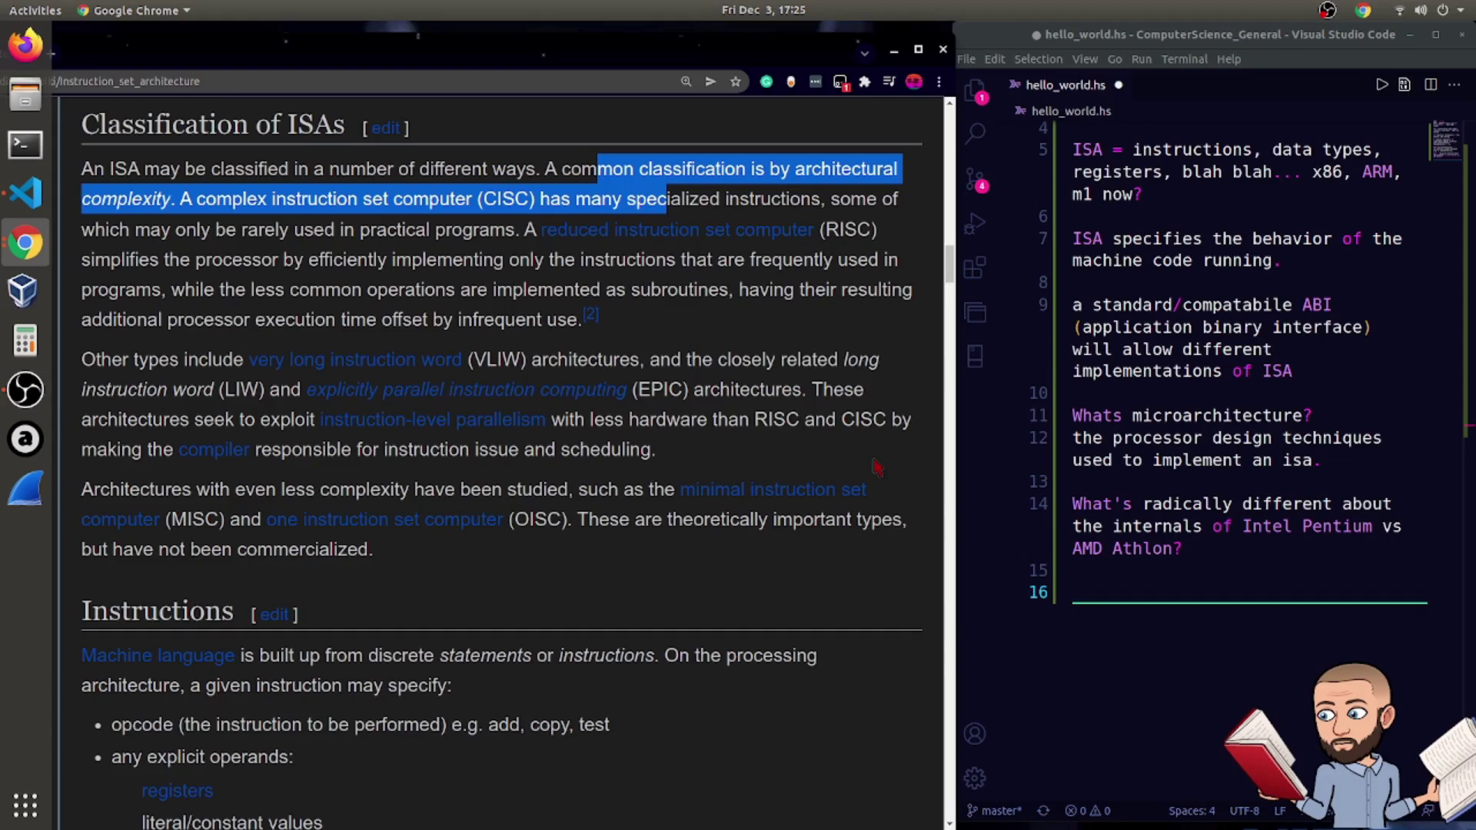
{"action": "scroll", "coordinate": [807, 497], "scroll_direction": "down", "scroll_amount": 3}
{"action": "scroll", "coordinate": [808, 496], "scroll_direction": "down", "scroll_amount": 2}
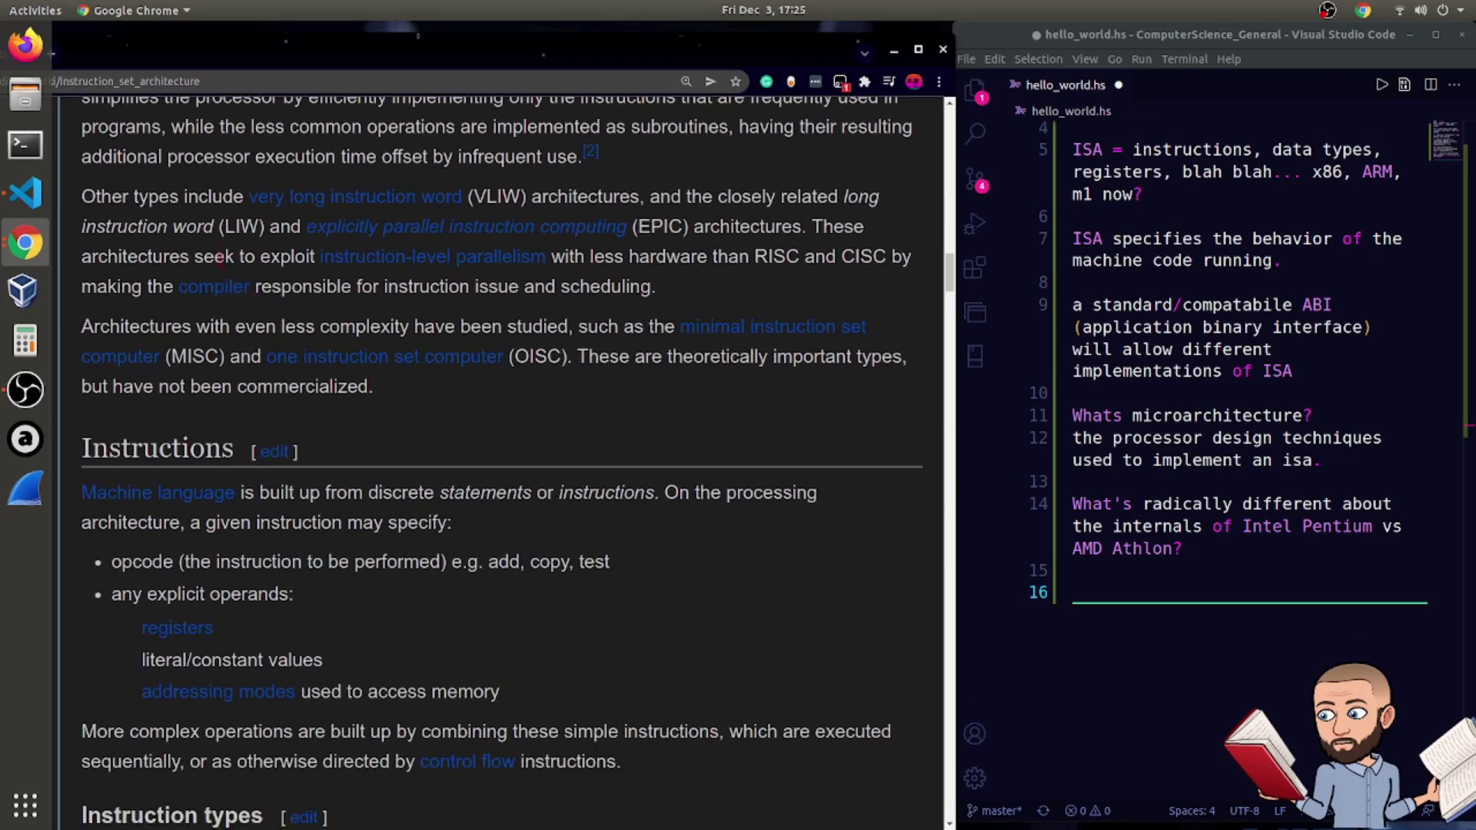
{"action": "scroll", "coordinate": [660, 191], "scroll_direction": "down", "scroll_amount": 1}
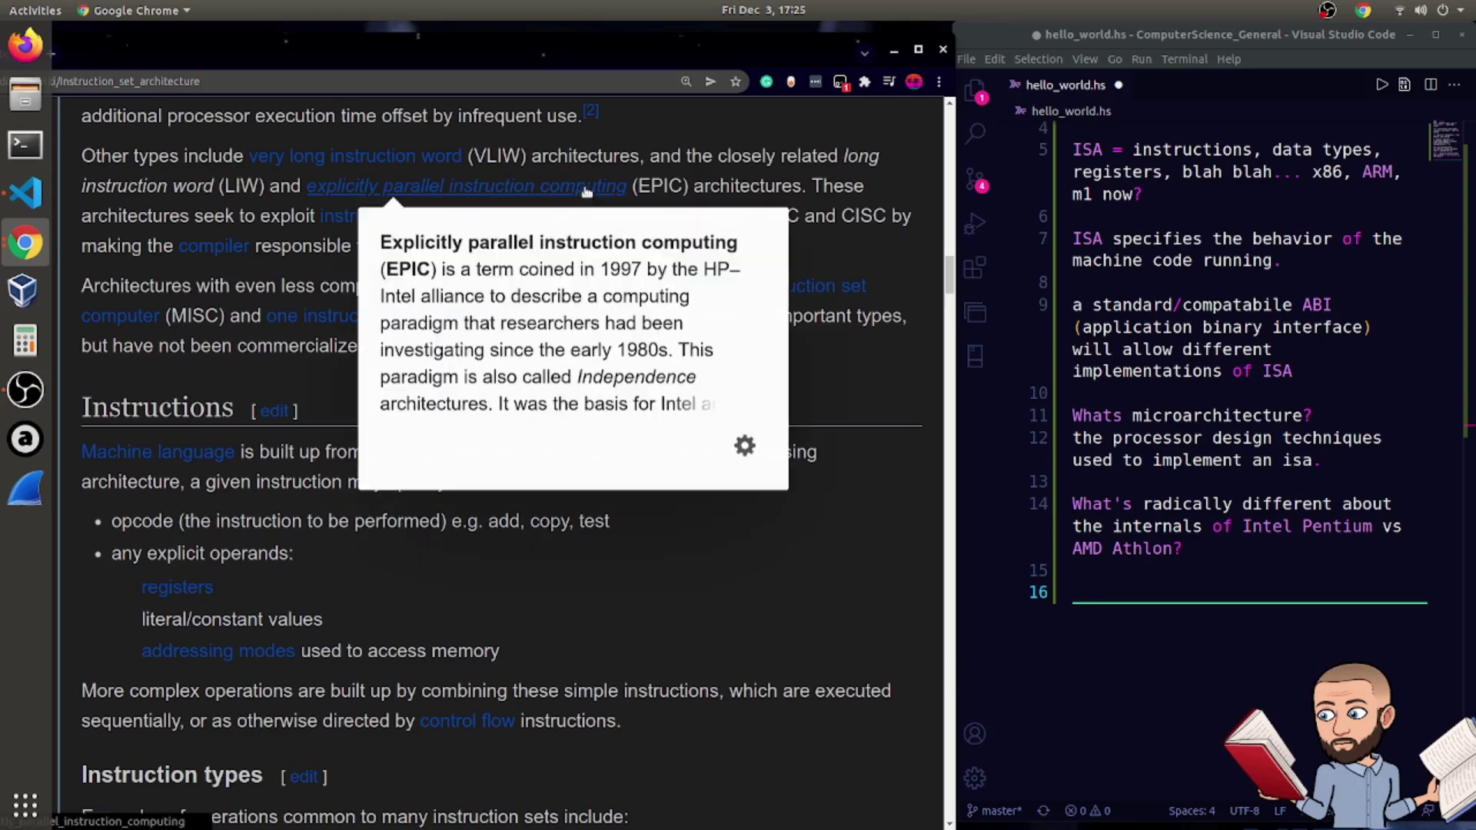
{"action": "left_click", "coordinate": [804, 186]}
{"action": "left_click_drag", "start_coordinate": [803, 185], "coordinate": [562, 118]}
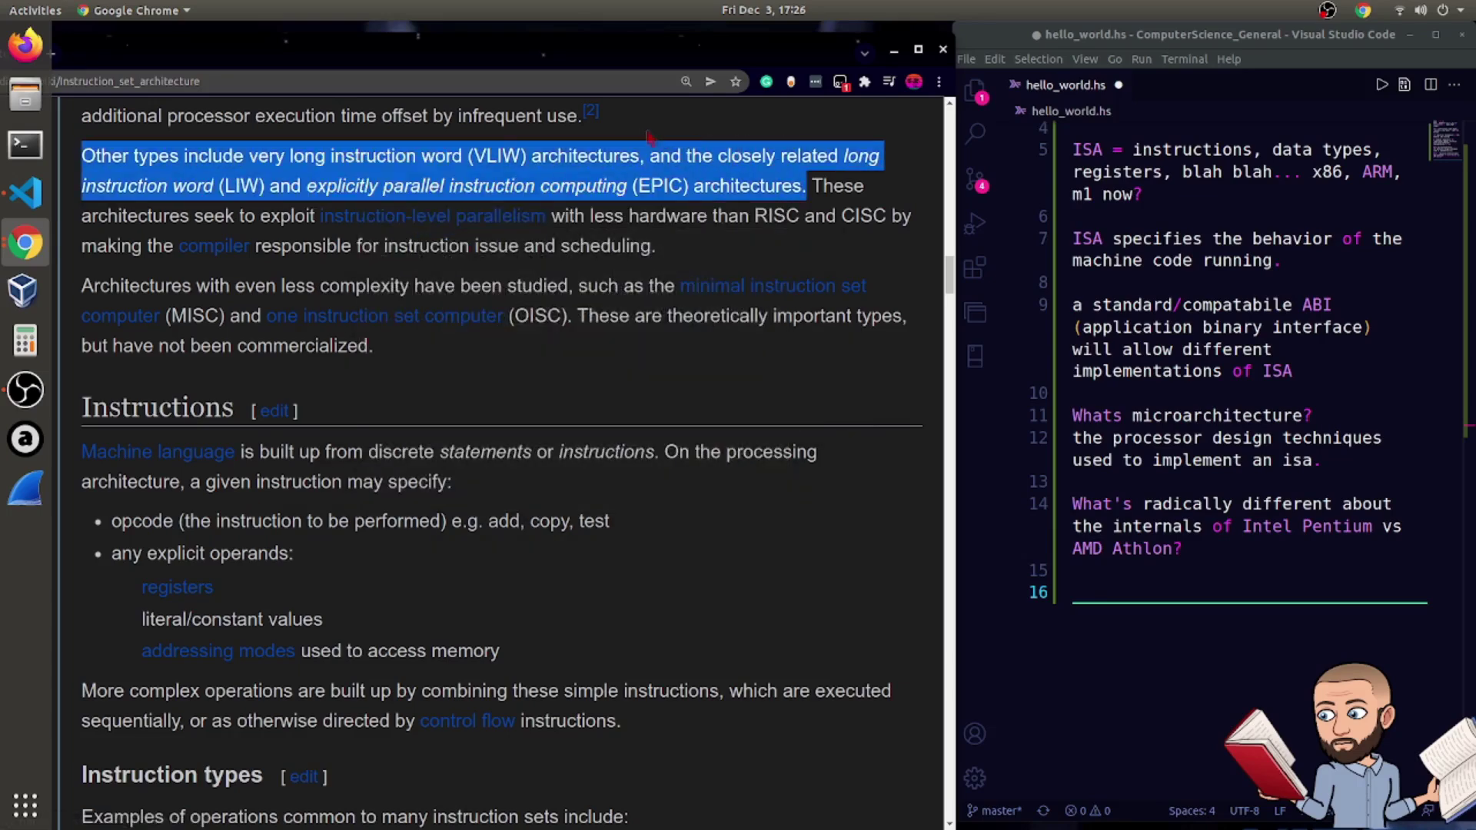
{"action": "mouse_move", "coordinate": [812, 186]}
{"action": "left_mouse_down"}
{"action": "mouse_move", "coordinate": [323, 217]}
{"action": "mouse_move", "coordinate": [680, 252]}
{"action": "left_mouse_up"}
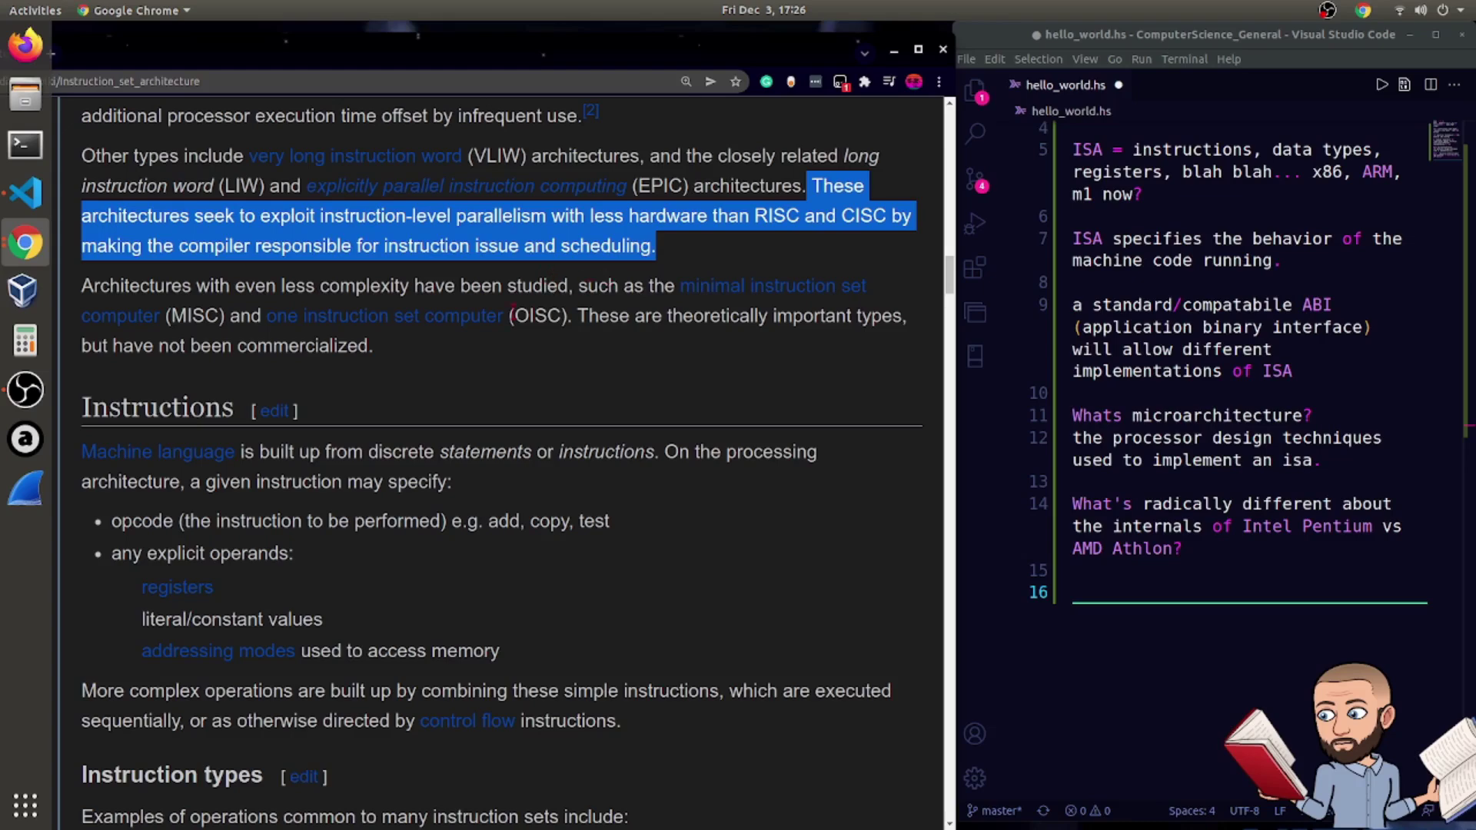
{"action": "left_click_drag", "start_coordinate": [172, 286], "coordinate": [573, 355]}
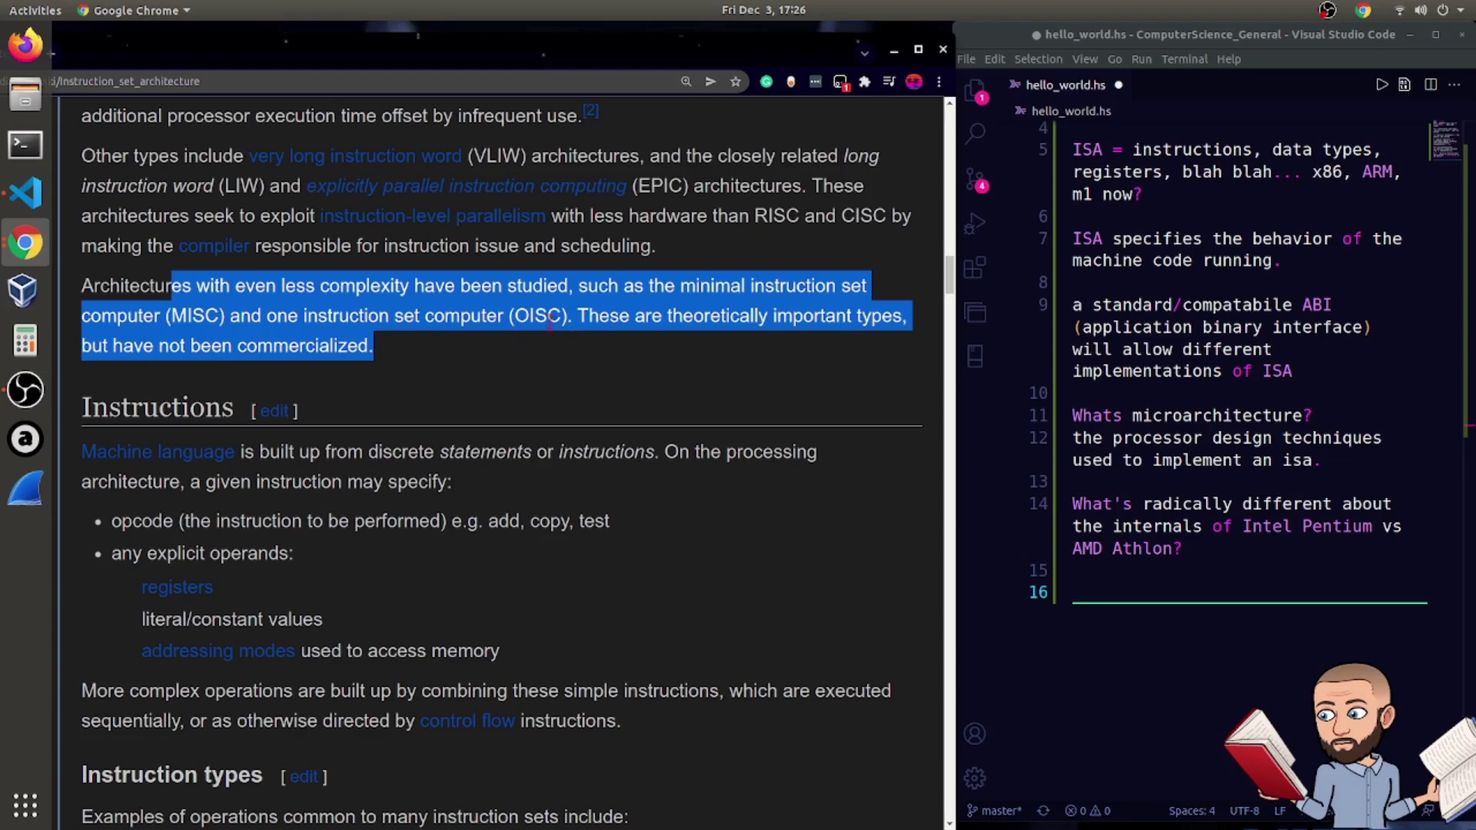
Clear the highlight and scroll to the 'Arithmetic and logic operations' subsection
{"action": "left_click", "coordinate": [417, 386]}
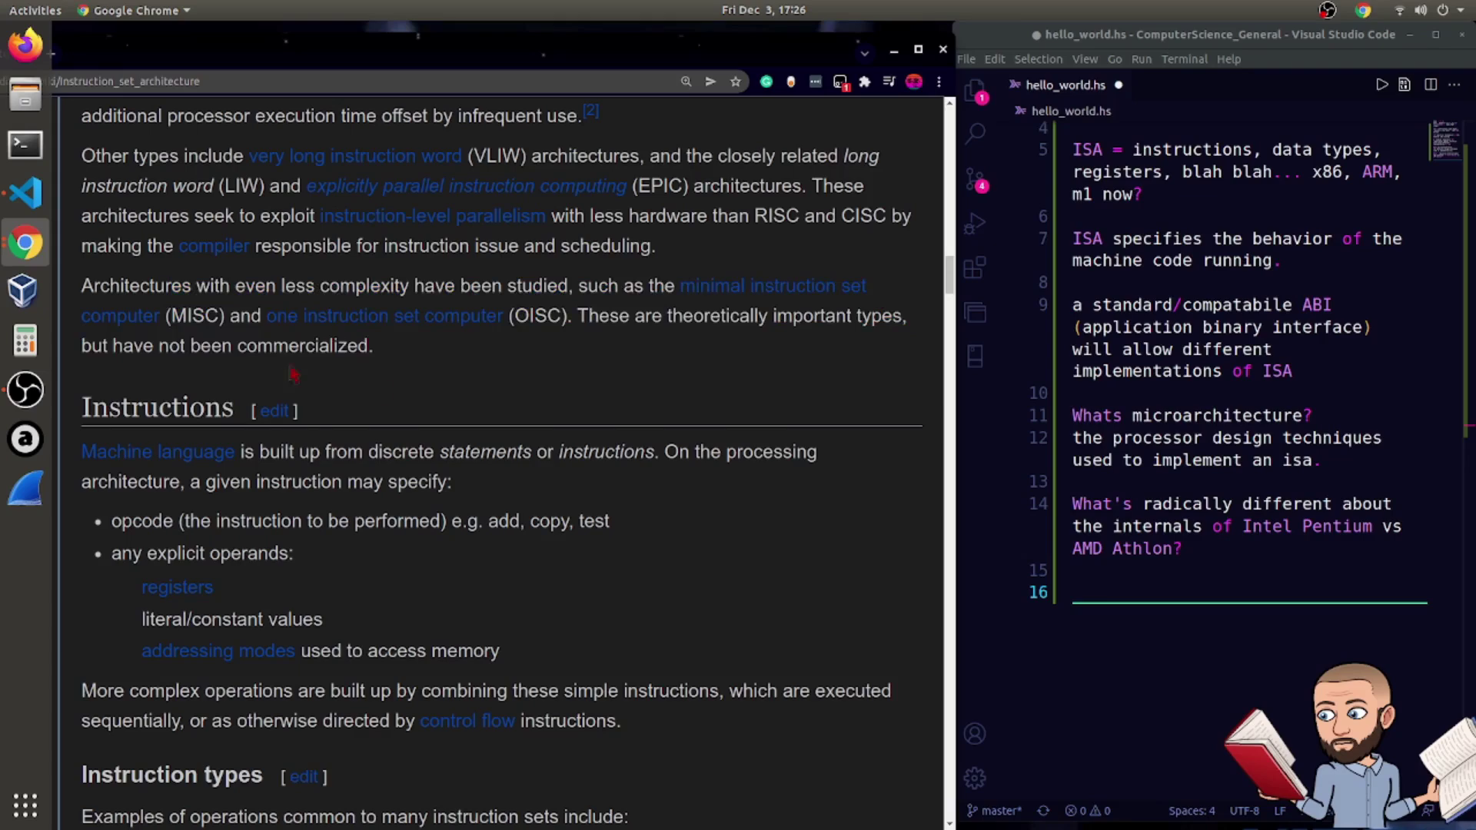
{"action": "scroll", "coordinate": [309, 358], "scroll_direction": "down", "scroll_amount": 3}
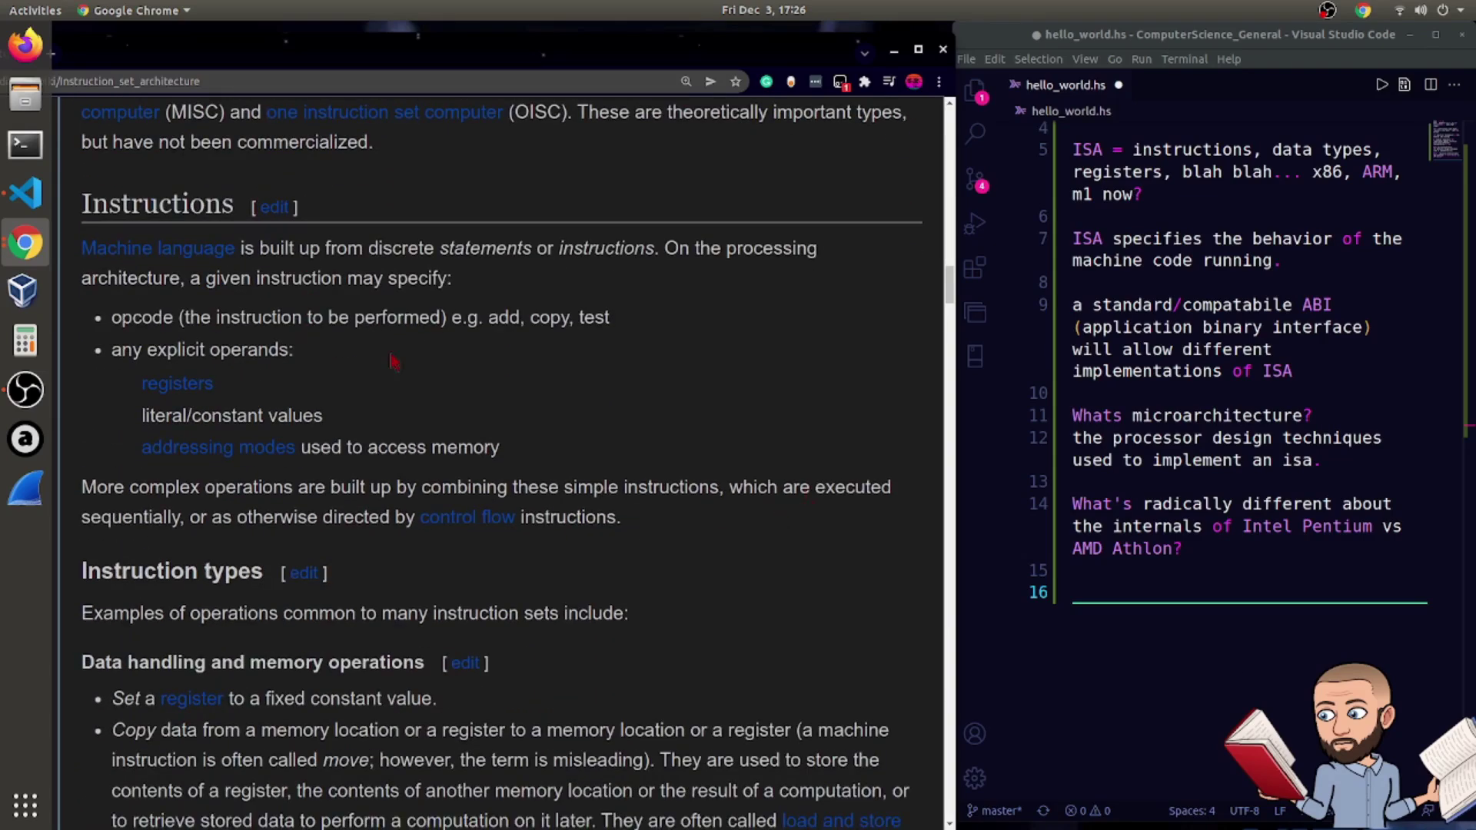
{"action": "scroll", "coordinate": [709, 348], "scroll_direction": "down", "scroll_amount": 1}
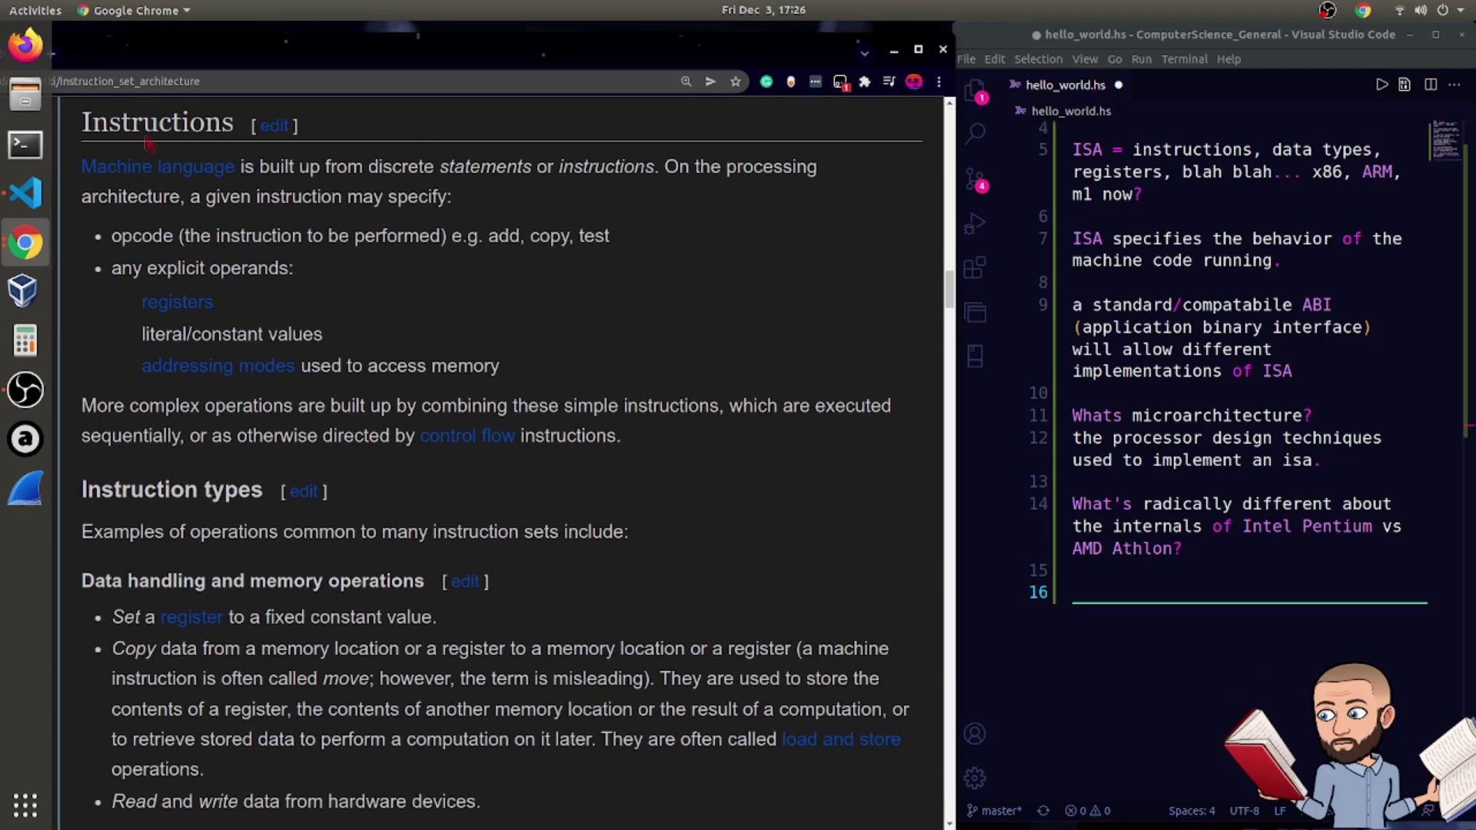
{"action": "scroll", "coordinate": [527, 321], "scroll_direction": "down", "scroll_amount": 5}
{"action": "scroll", "coordinate": [527, 320], "scroll_direction": "down", "scroll_amount": 5}
{"action": "scroll", "coordinate": [527, 321], "scroll_direction": "down", "scroll_amount": 5}
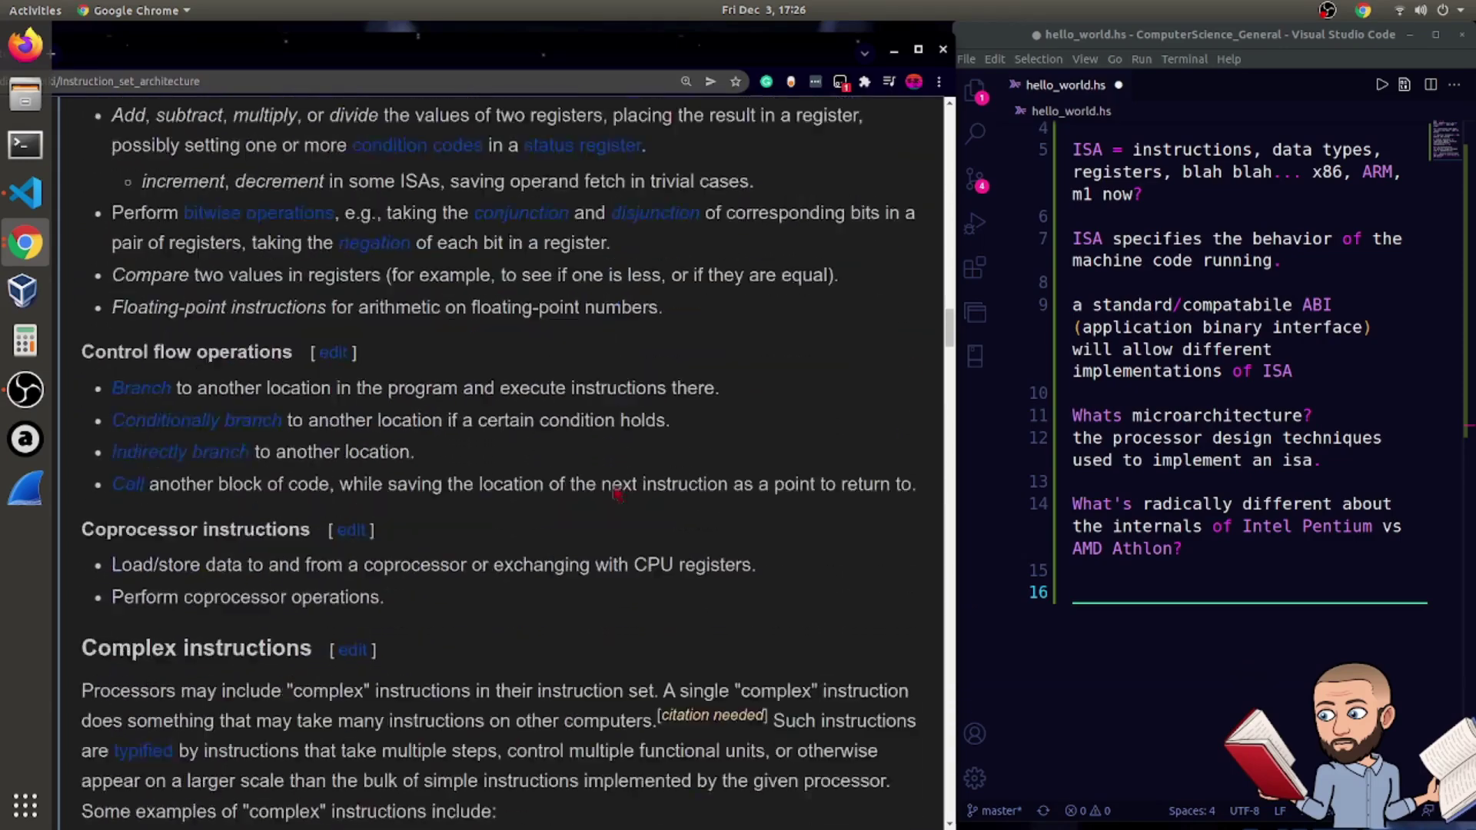
{"action": "scroll", "coordinate": [527, 321], "scroll_direction": "down", "scroll_amount": 3}
{"action": "scroll", "coordinate": [527, 404], "scroll_direction": "up", "scroll_amount": 3}
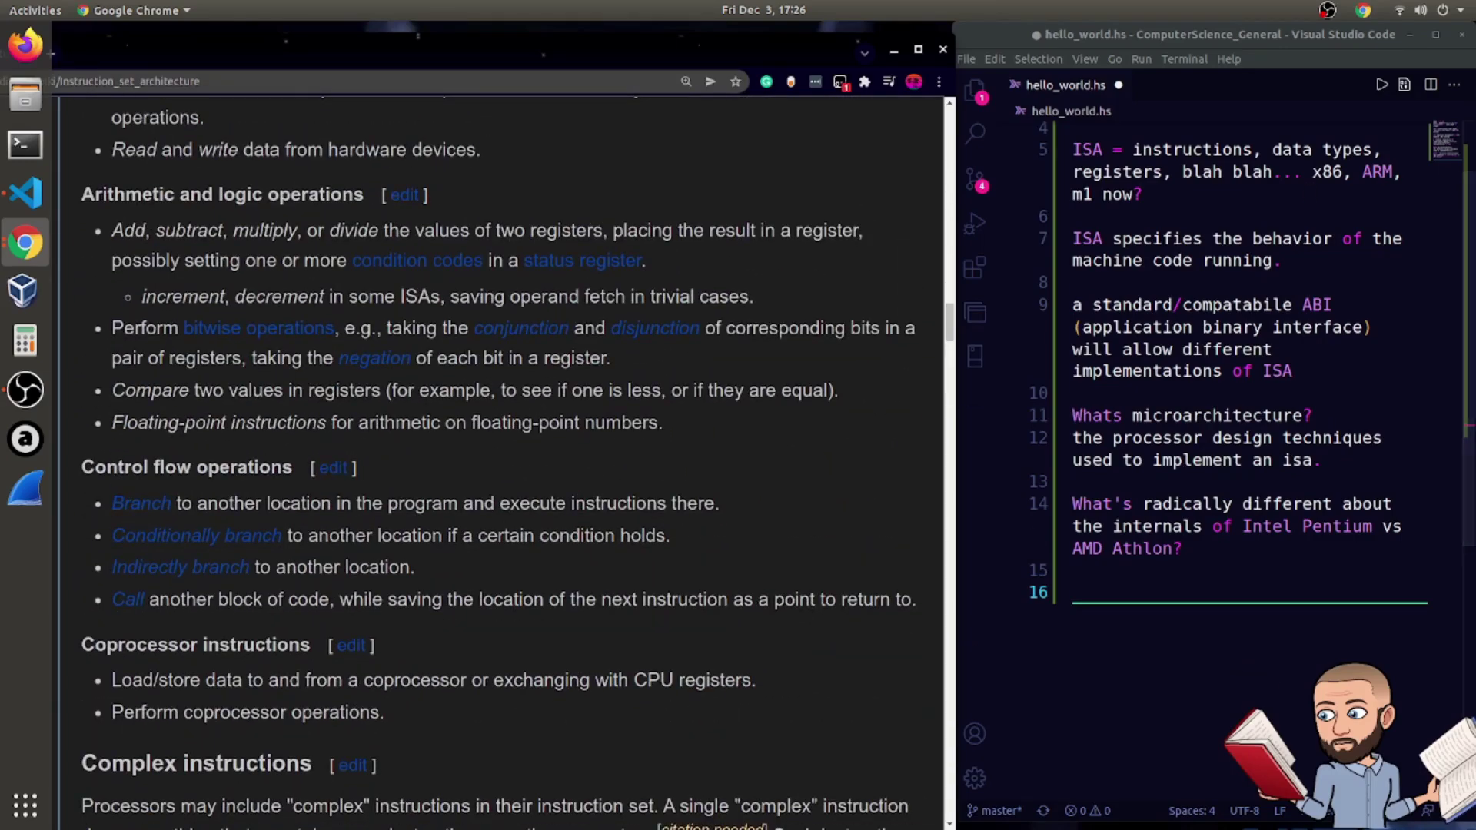